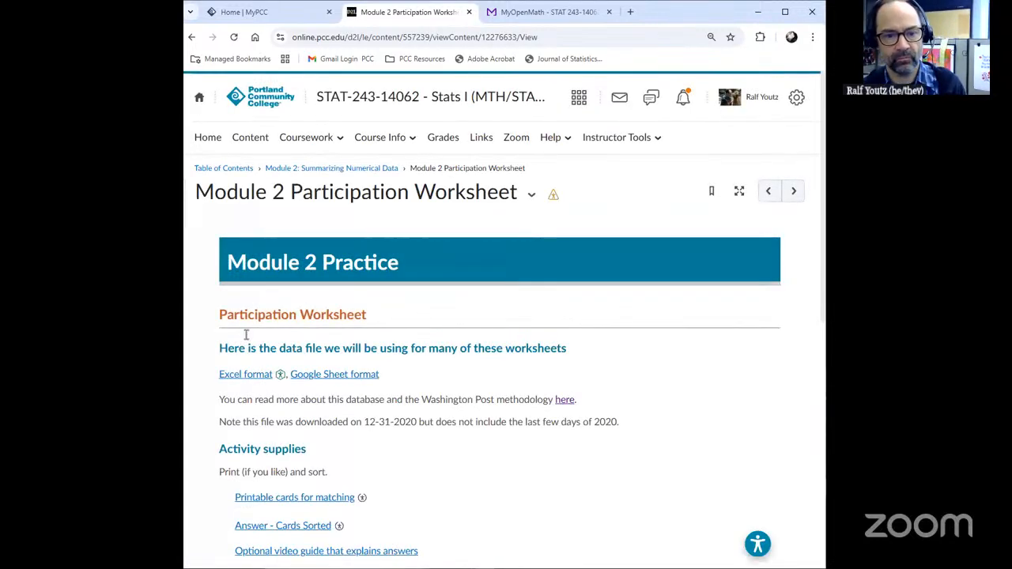
Open the Module 2 Worksheet pdf in a new tab and read through the questions on its first two pages.
scroll(490, 427, down, 3)
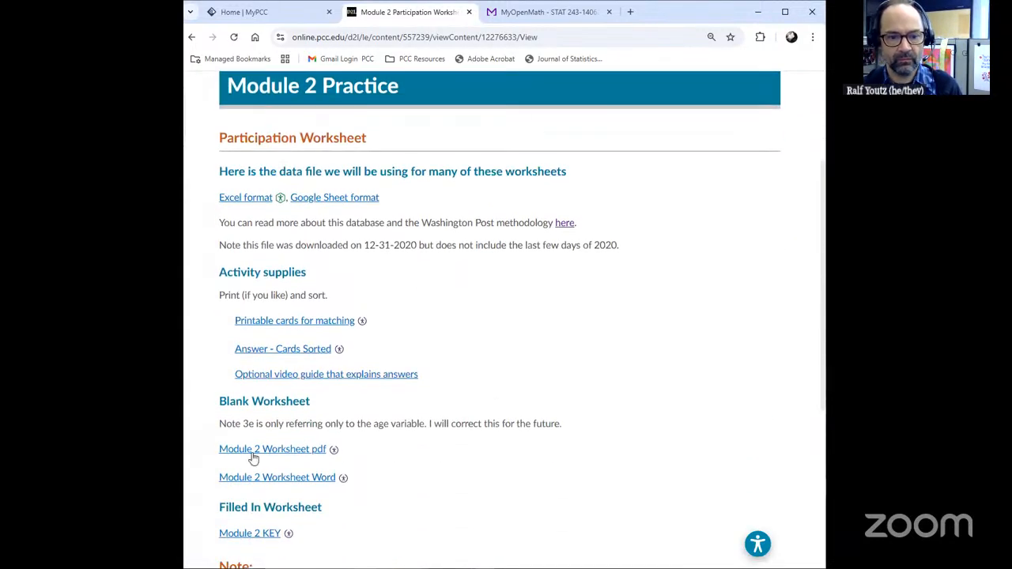
right_click(334, 452)
click(337, 466)
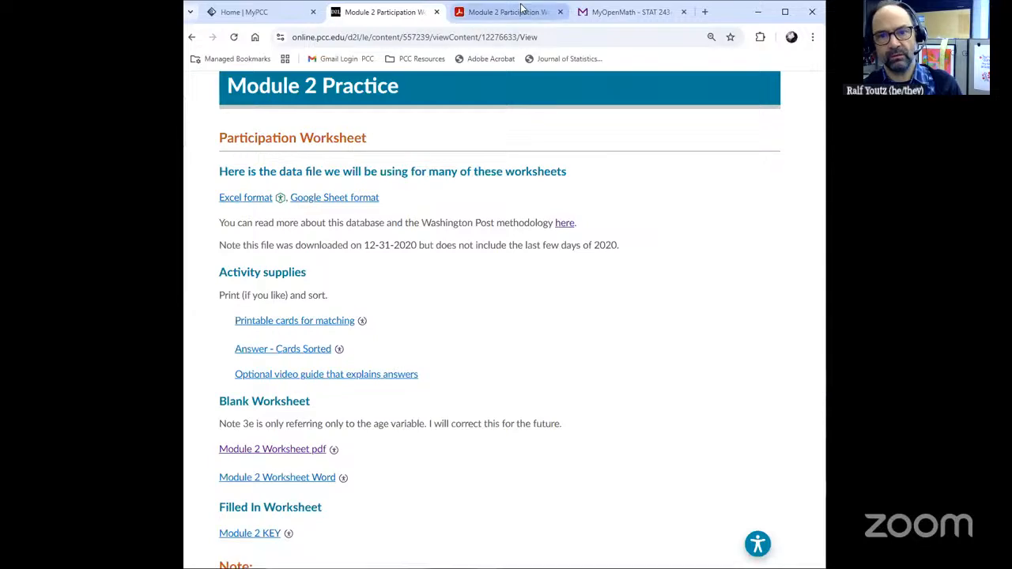
click(512, 12)
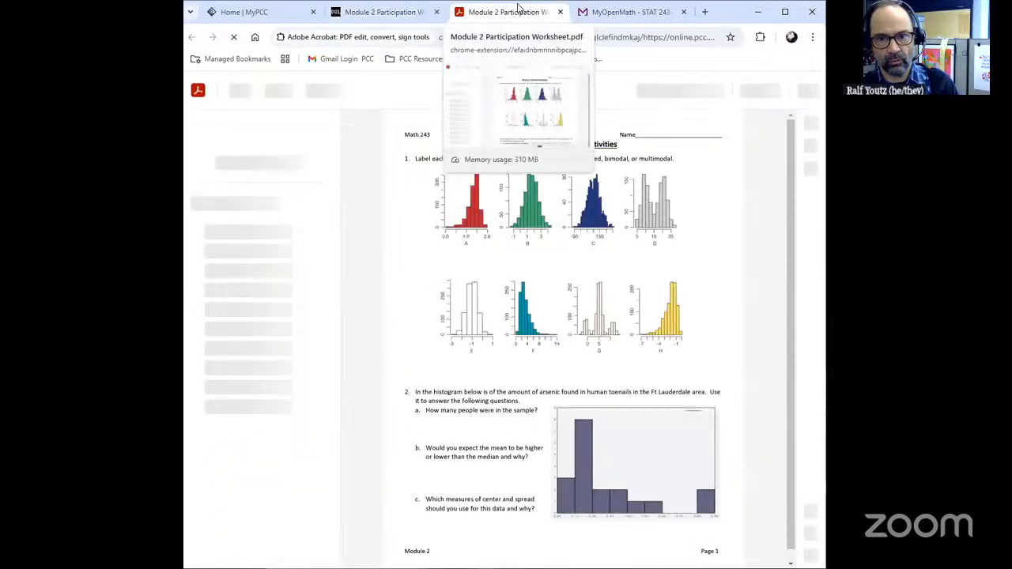
scroll(540, 376, down, 5)
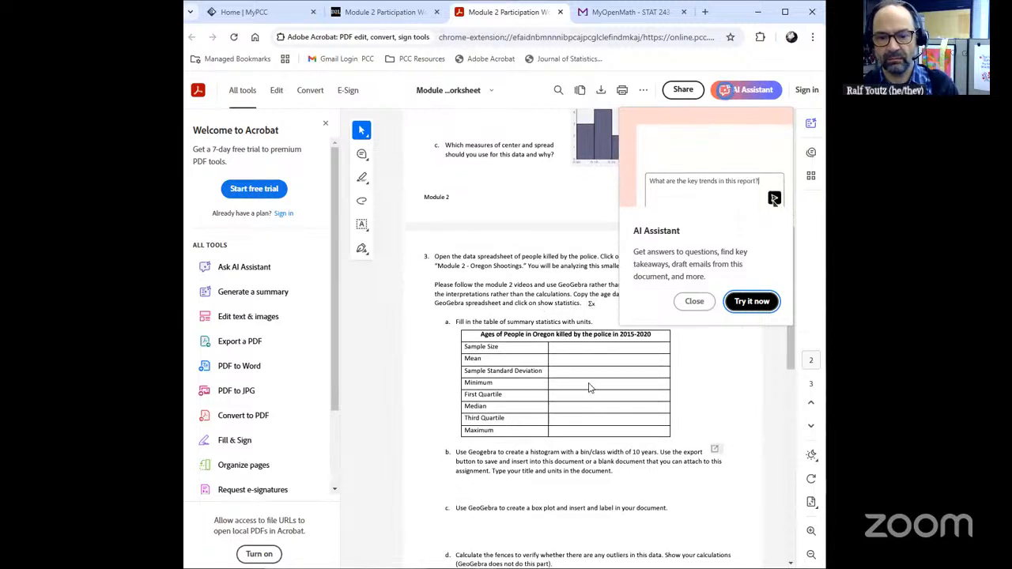
scroll(610, 401, up, 1)
scroll(609, 402, up, 1)
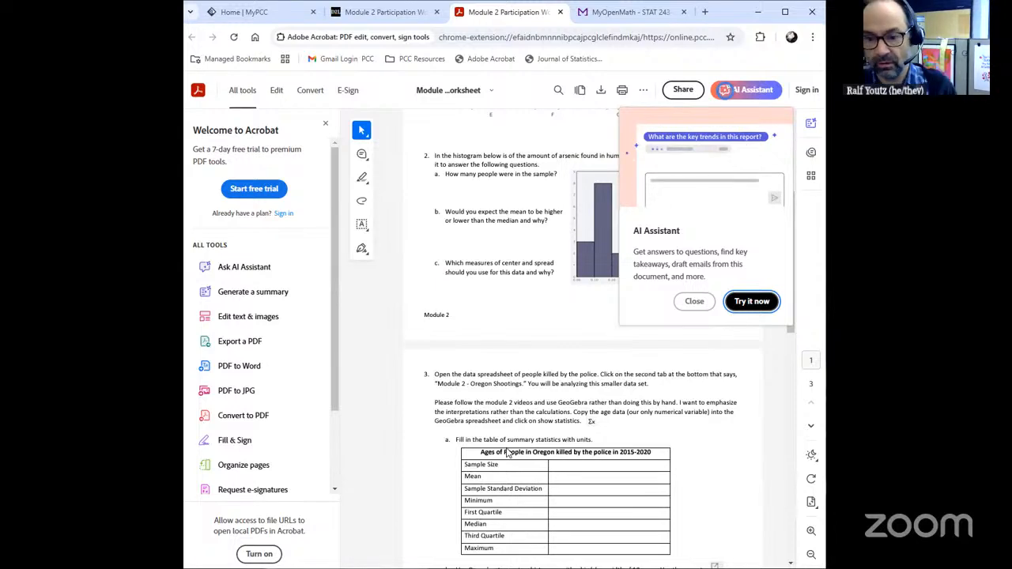
Return to the course site, go to Module 2: Summarizing Numerical Data and open the Module 2 Participation Worksheet page from there.
click(387, 12)
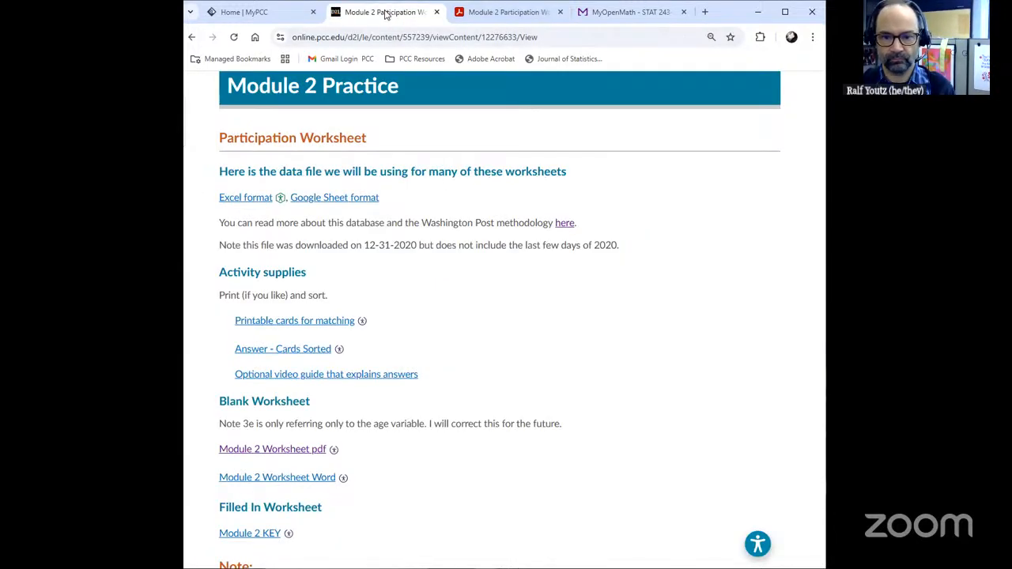
scroll(497, 310, up, 3)
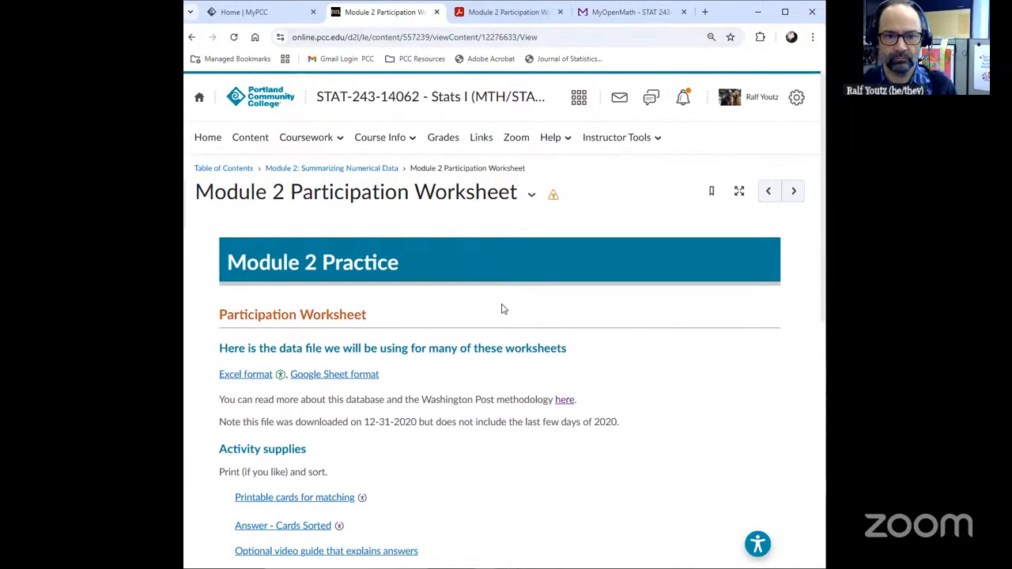
click(367, 169)
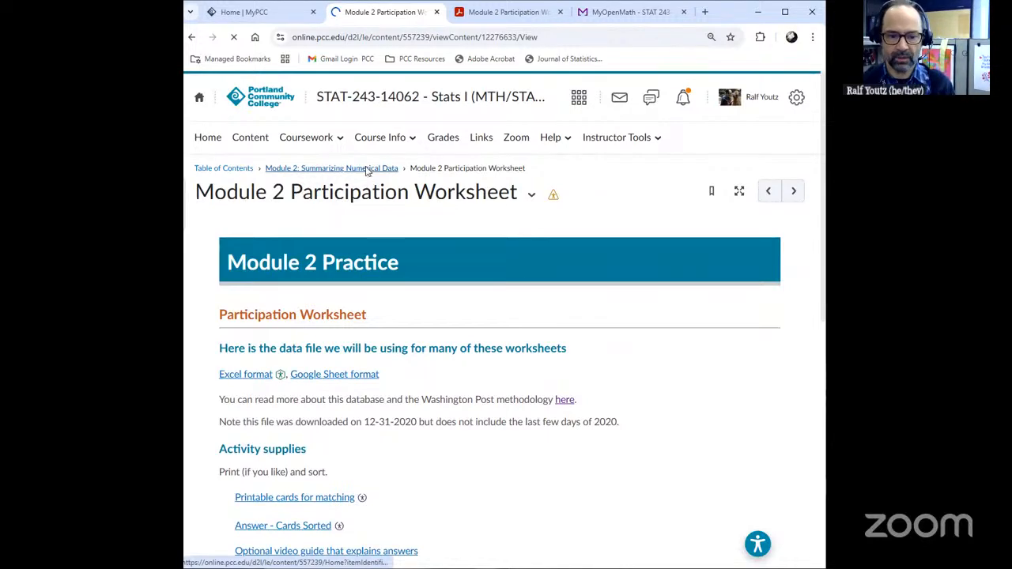
scroll(368, 402, down, 3)
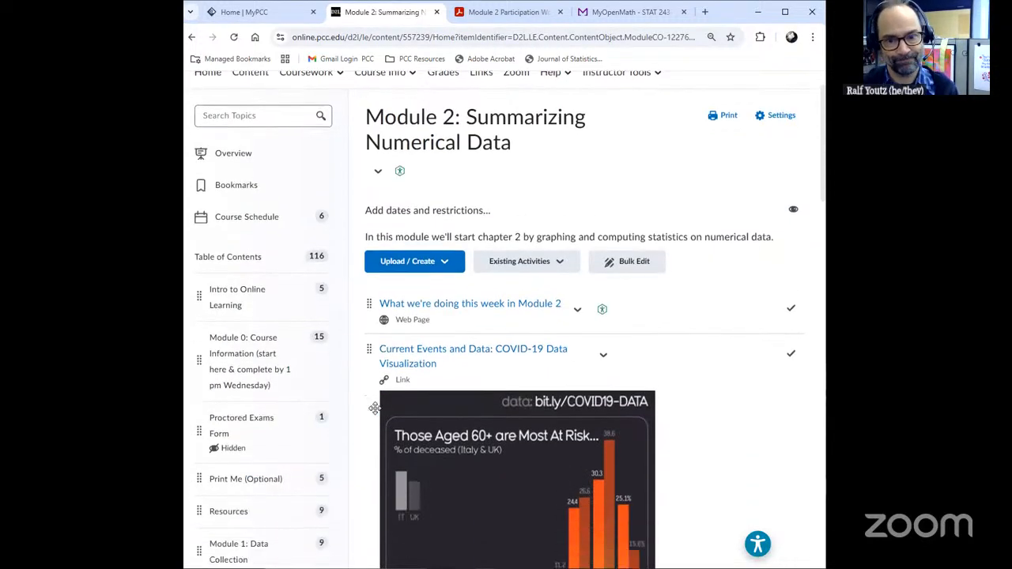
scroll(360, 396, down, 15)
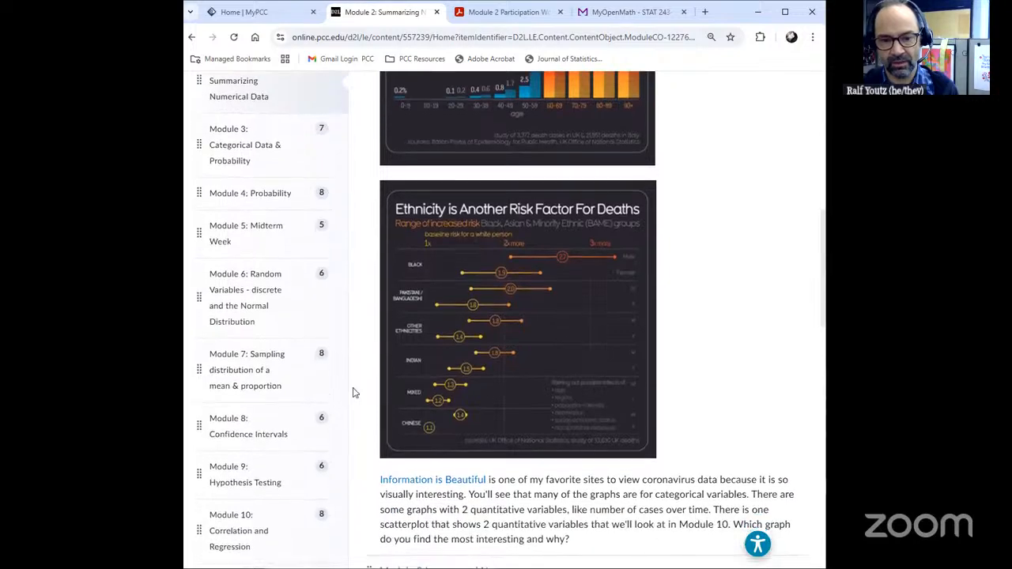
scroll(353, 393, down, 5)
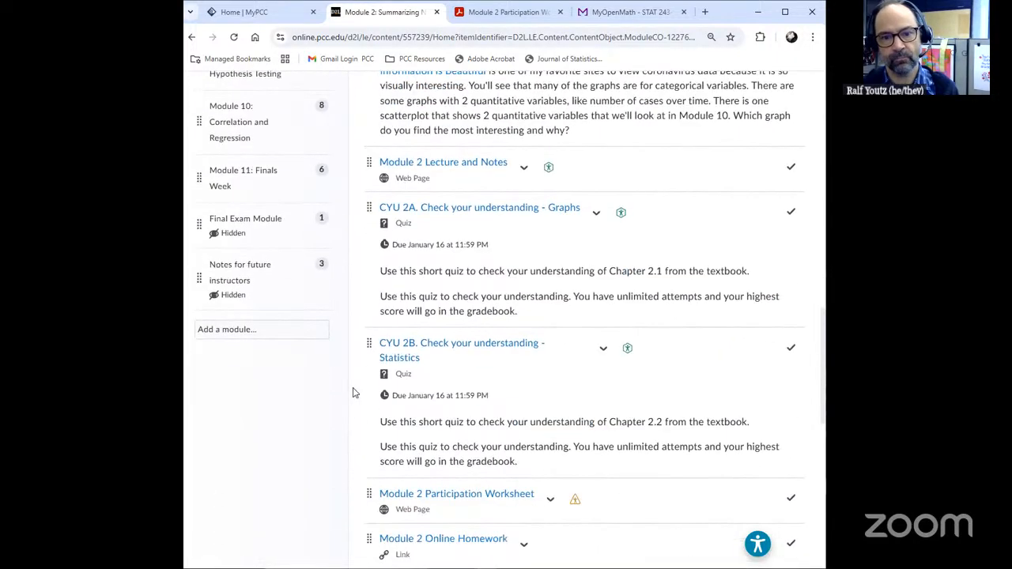
scroll(354, 393, down, 5)
click(459, 319)
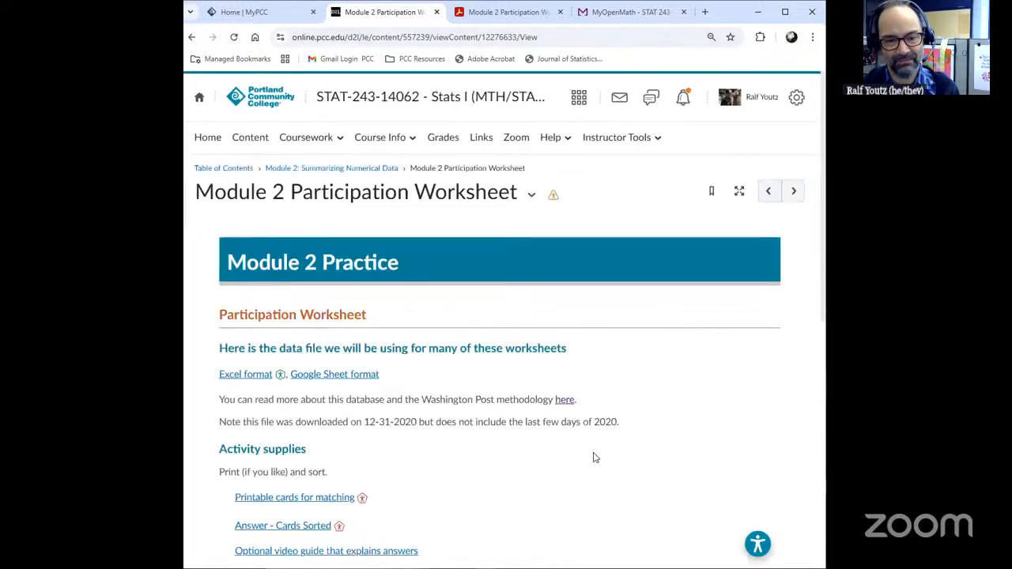
Open the data file in Google Sheet format and select the age column on the Module 2 - Oregon Shootings sheet.
scroll(595, 457, down, 2)
scroll(594, 458, down, 5)
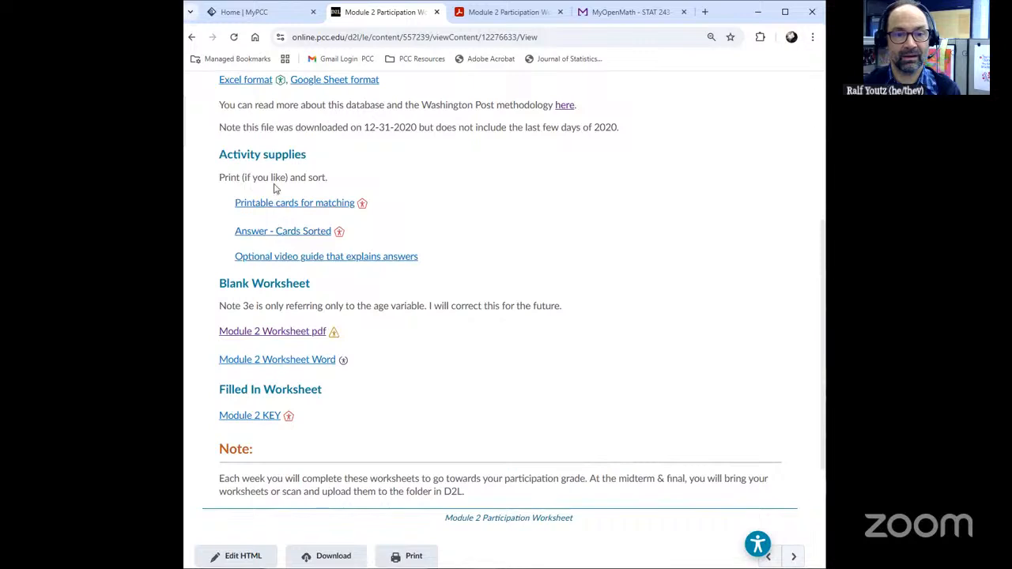
scroll(329, 184, up, 3)
scroll(330, 184, up, 2)
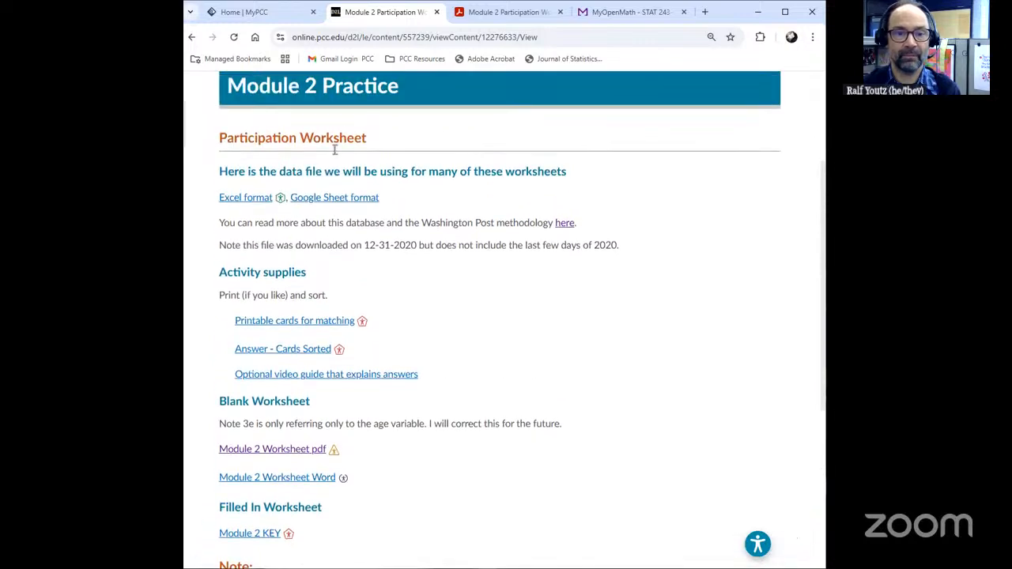
click(342, 197)
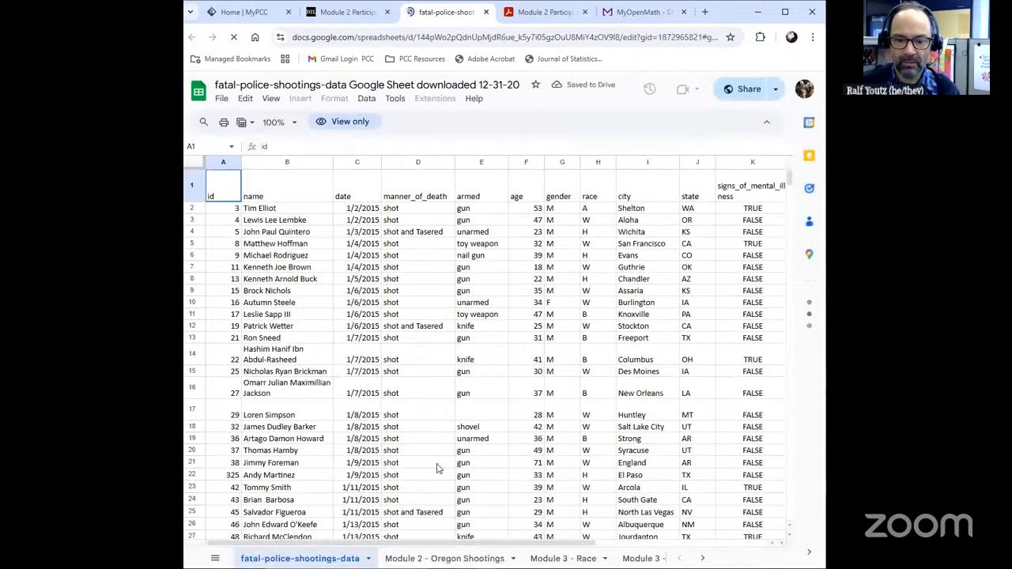
click(447, 560)
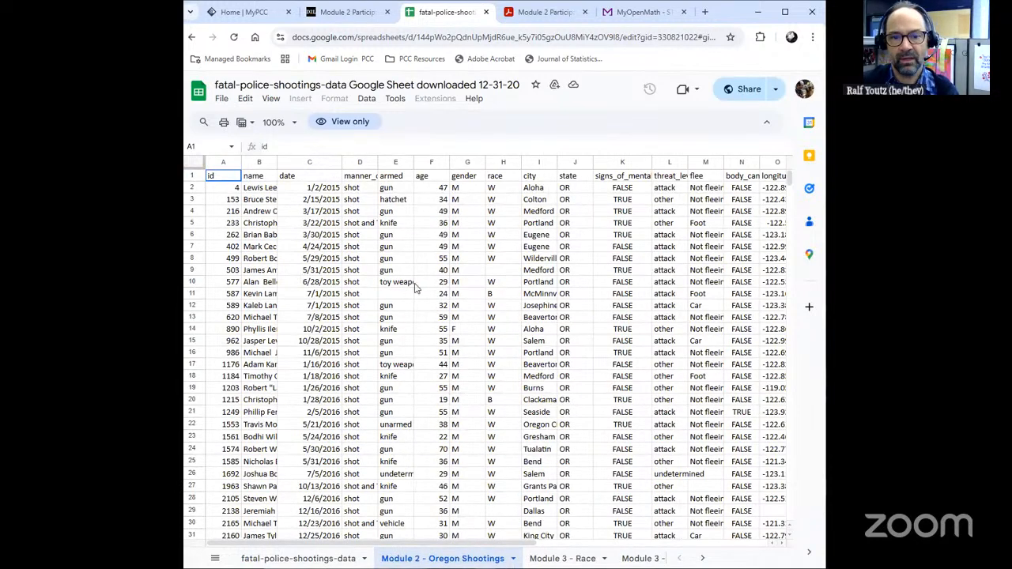
click(428, 162)
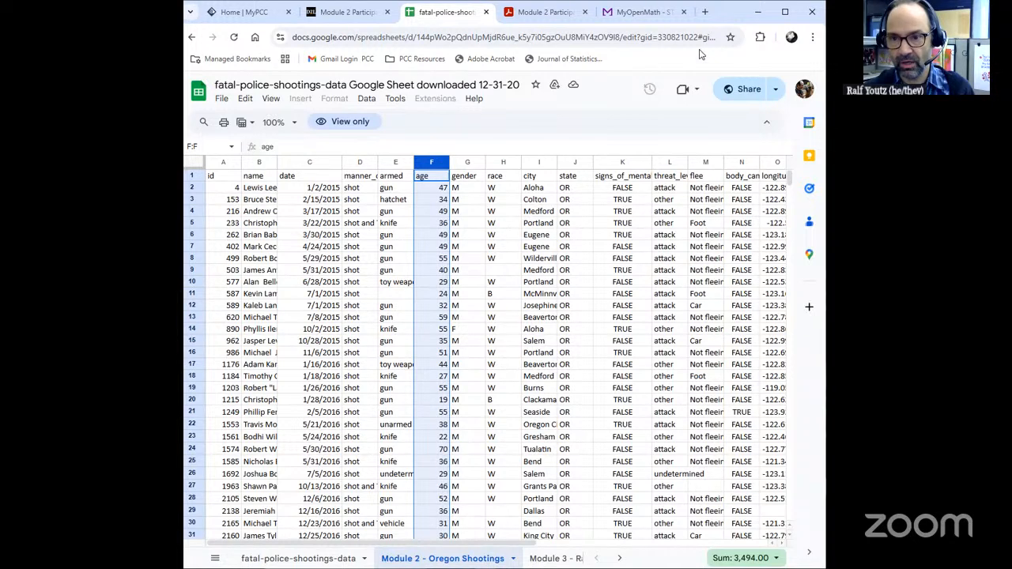
Open geogebra.com/classic in a new tab and switch GeoGebra Classic to the Spreadsheet view.
click(705, 13)
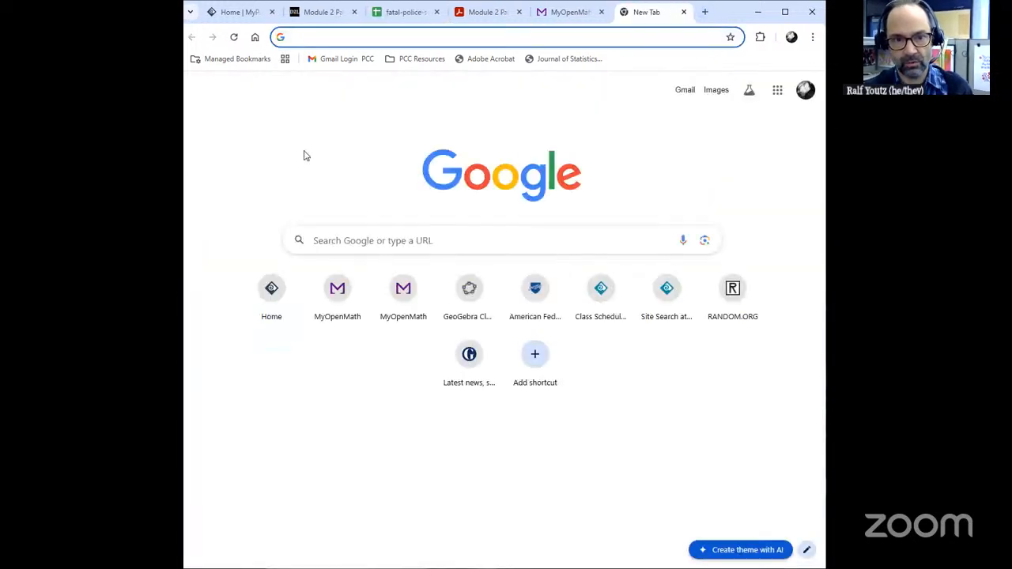
text(geoge)
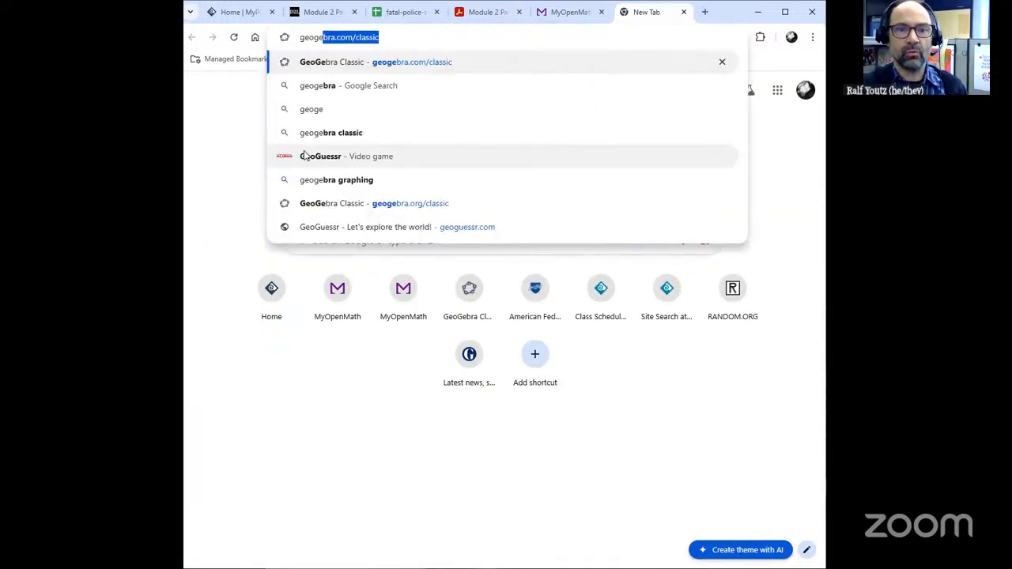
key(Right)
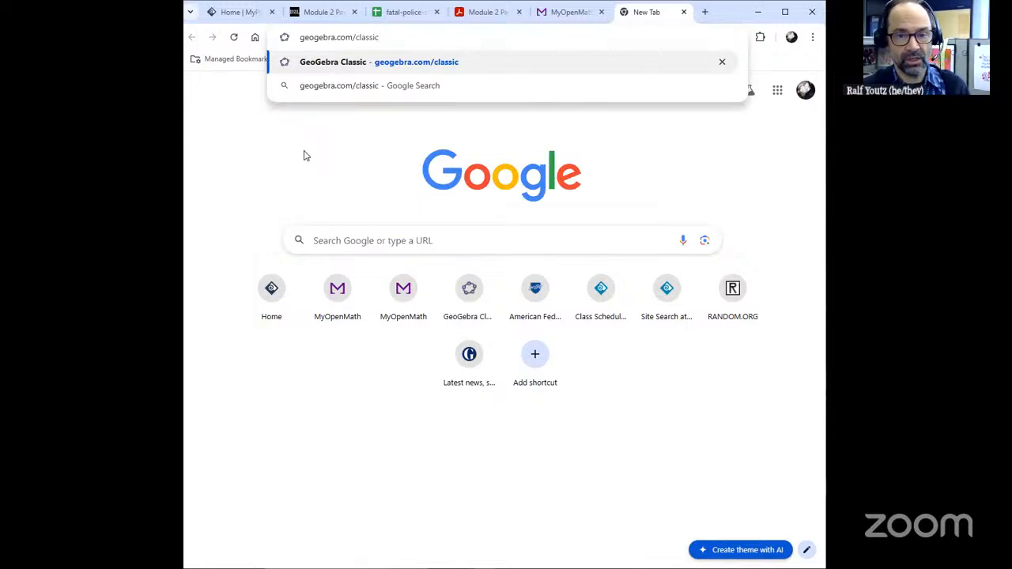
key(Return)
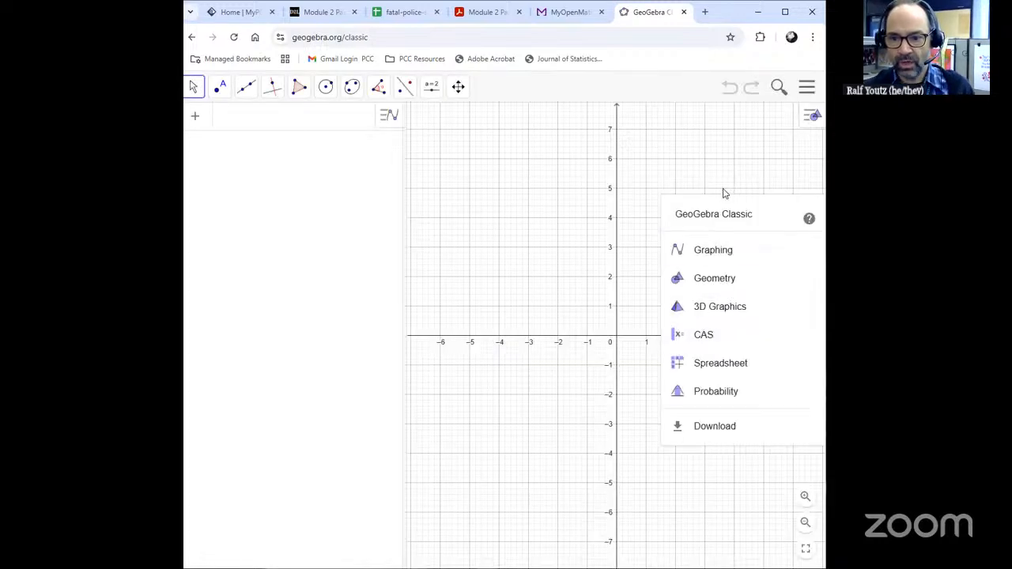
click(721, 365)
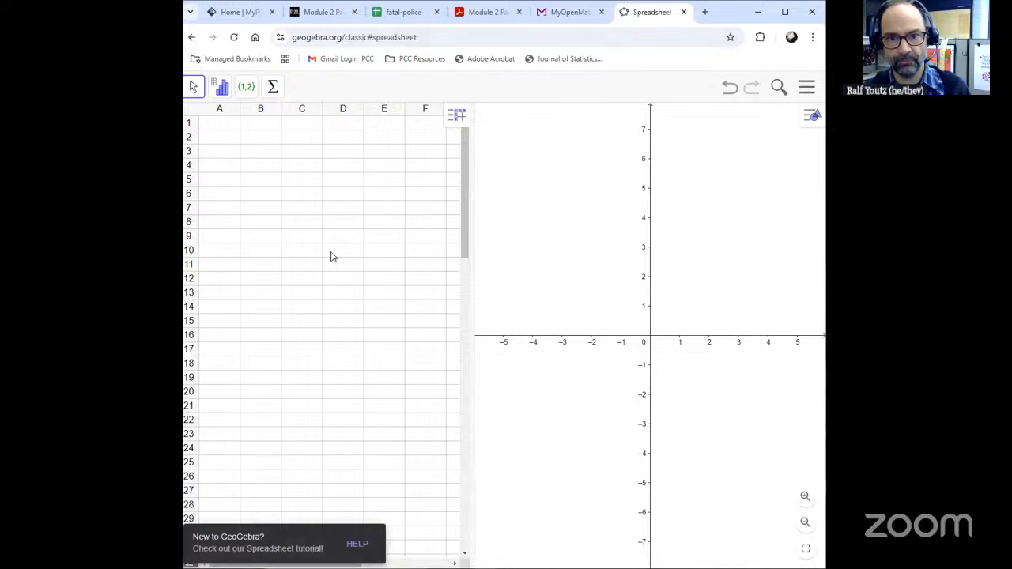
Copy the age column from the Oregon Shootings sheet and paste it into the GeoGebra spreadsheet starting at cell A1.
click(406, 13)
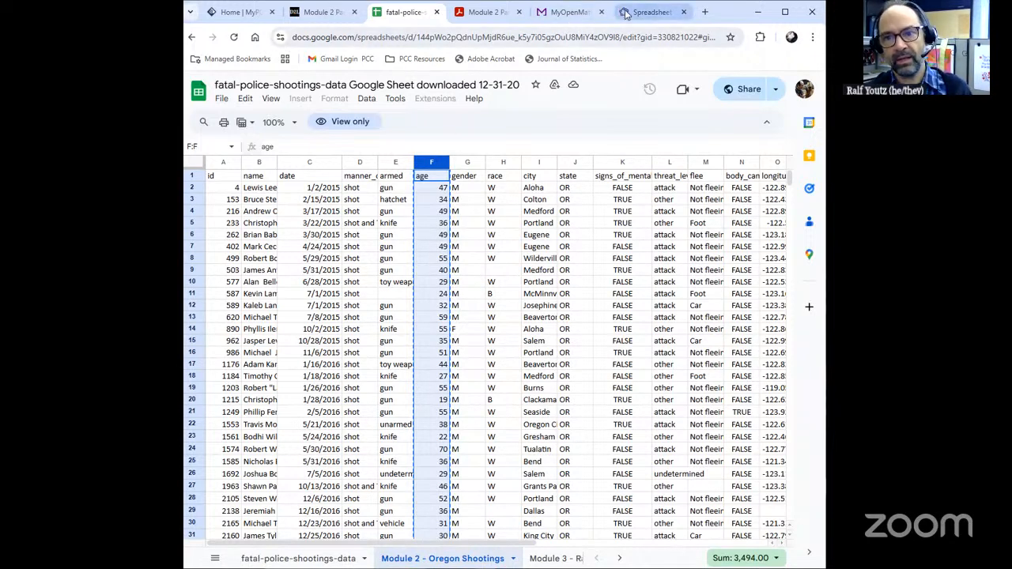
click(650, 12)
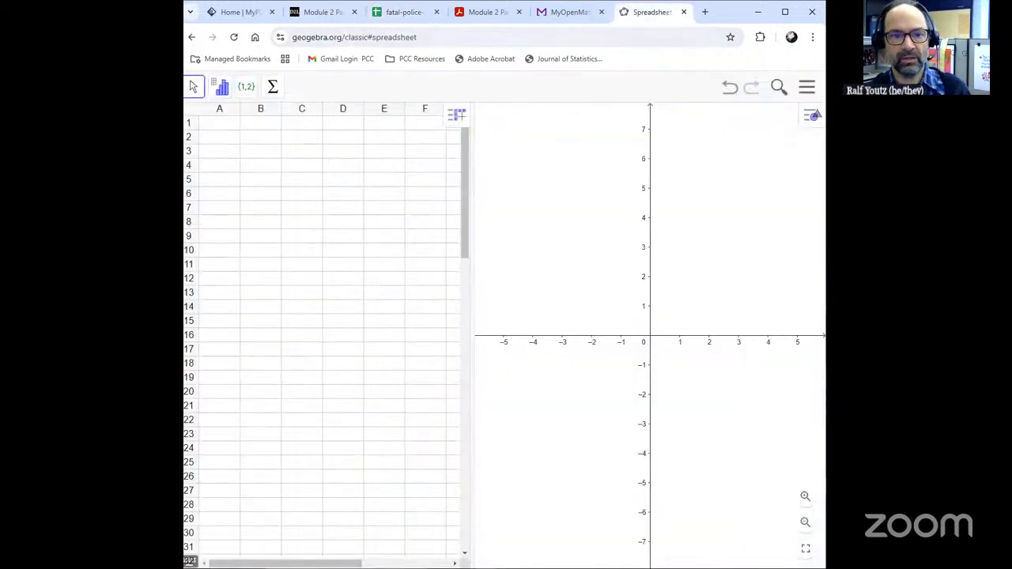
click(228, 125)
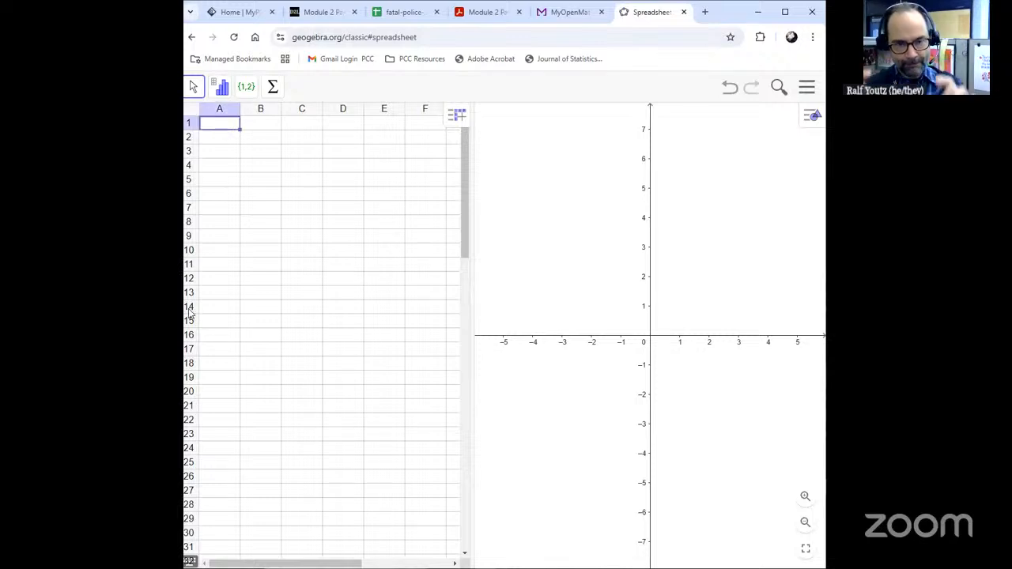
right_click(225, 124)
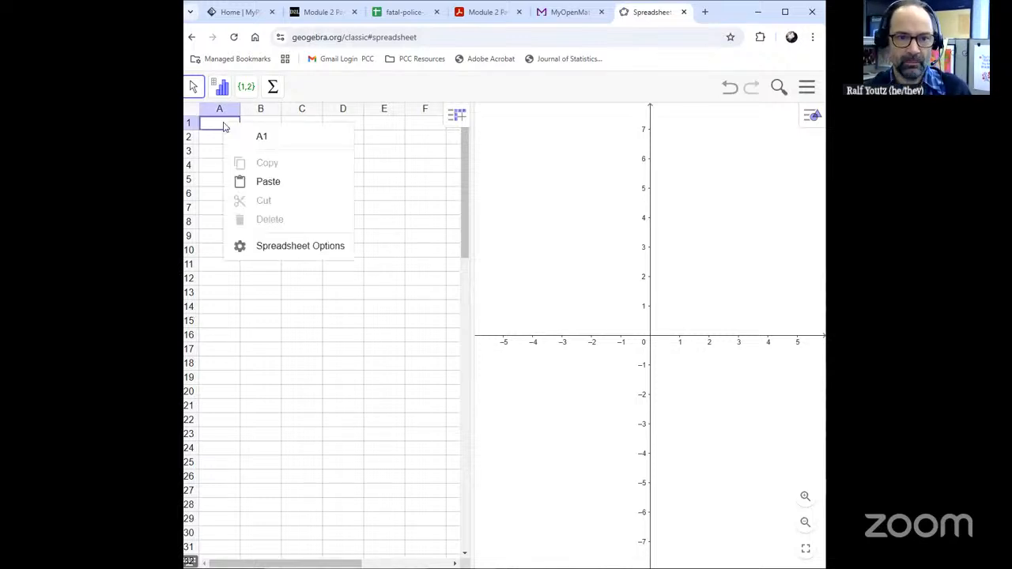
click(266, 182)
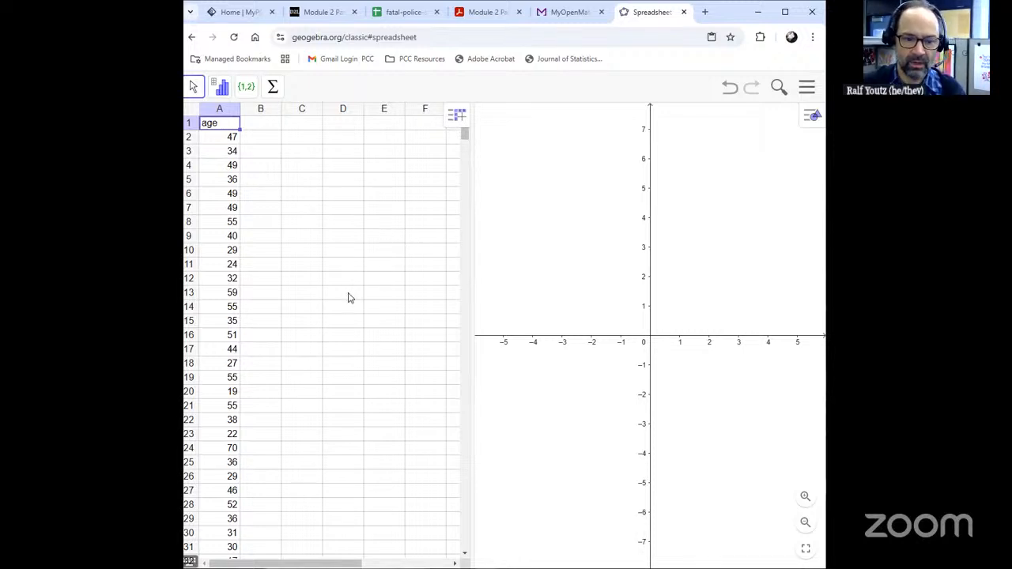
click(227, 116)
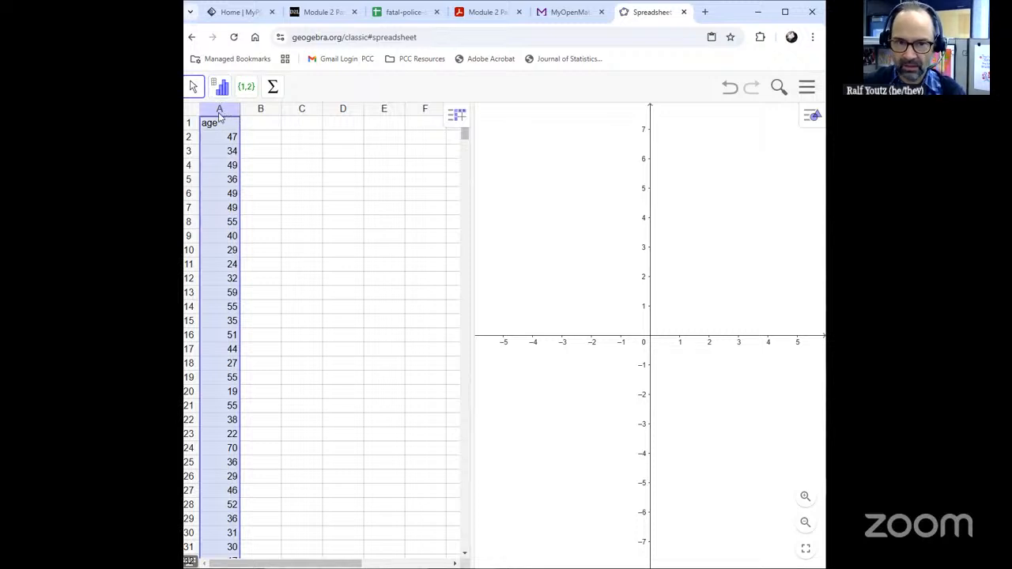
click(269, 115)
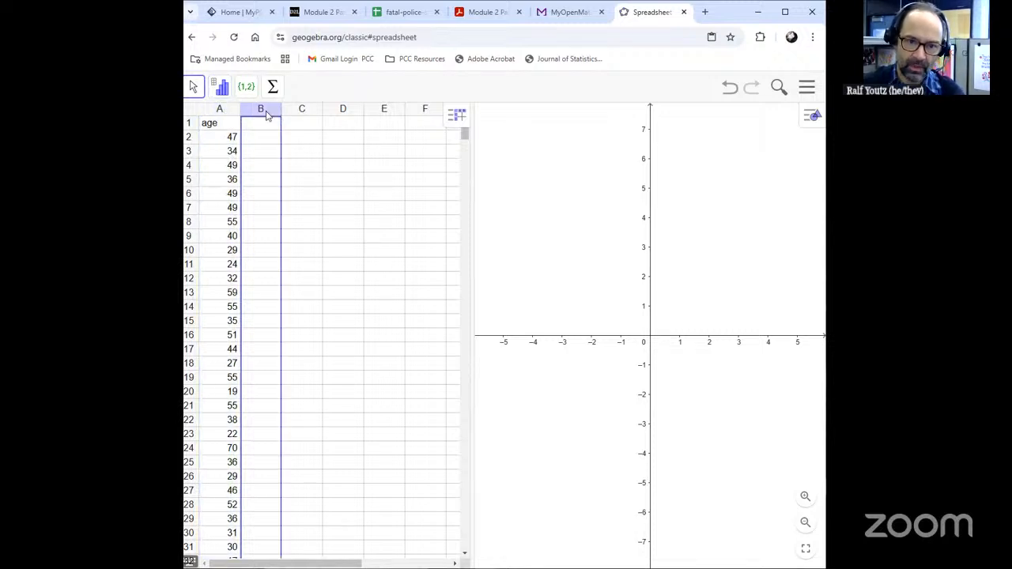
click(299, 114)
click(332, 113)
click(259, 110)
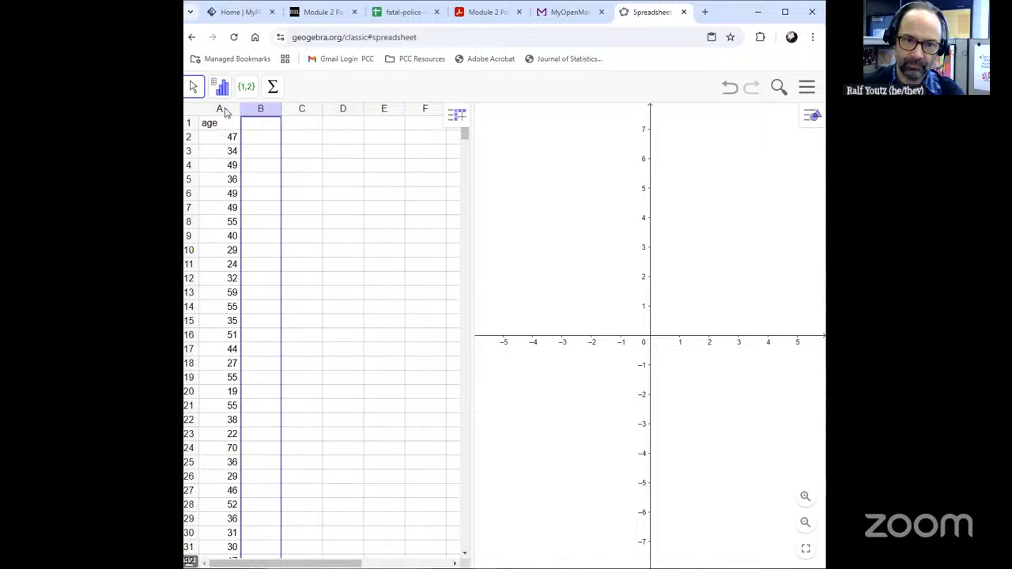
Run One Variable Analysis on column A and shrink the spreadsheet and graphics views to enlarge the histogram.
click(224, 112)
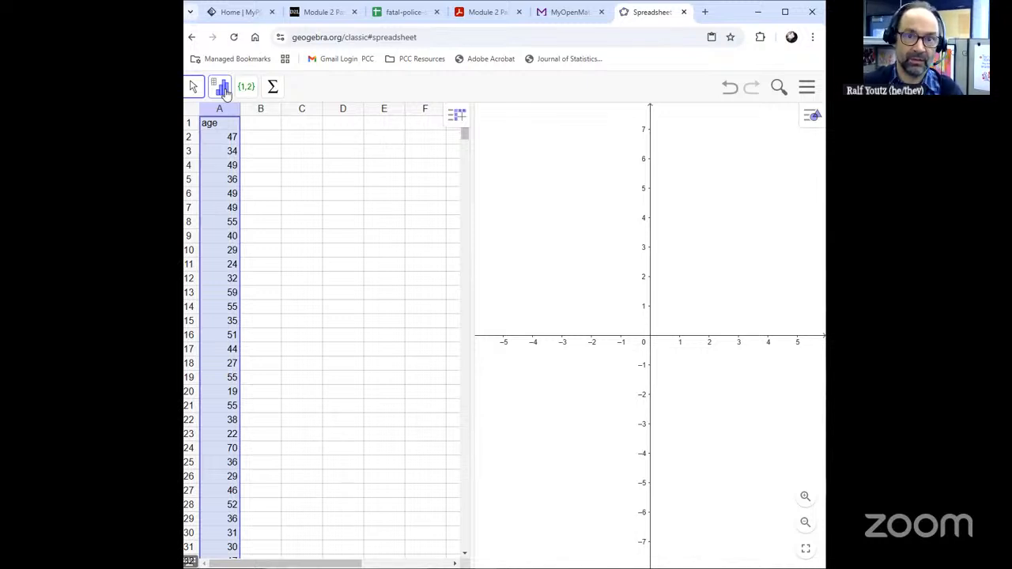
click(221, 87)
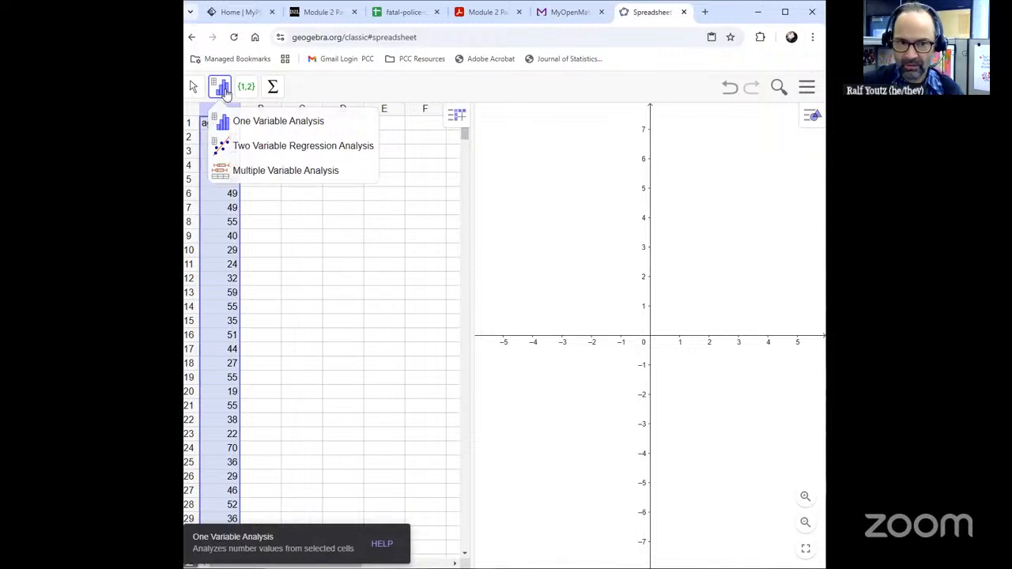
click(283, 127)
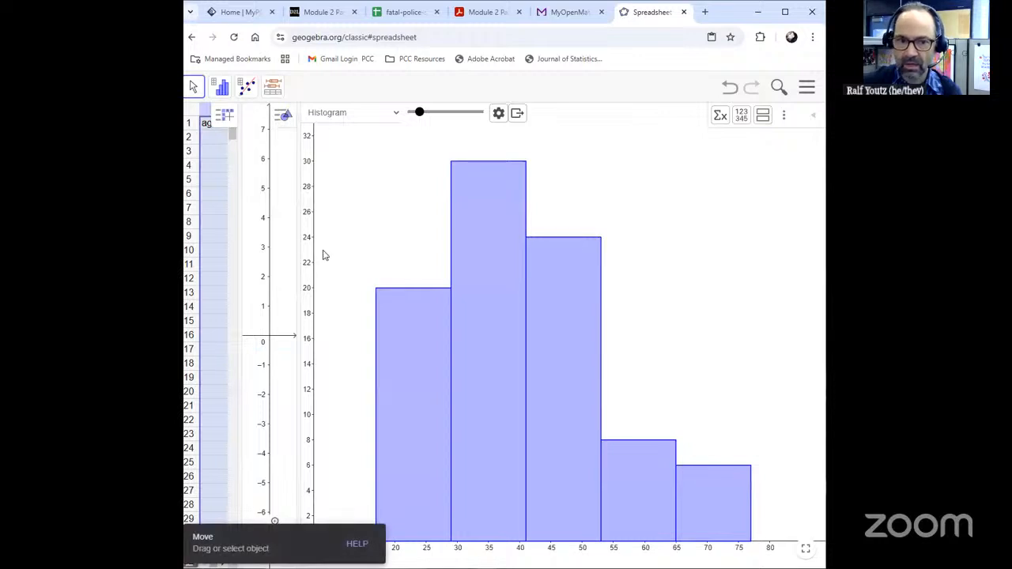
drag(240, 256, 232, 259)
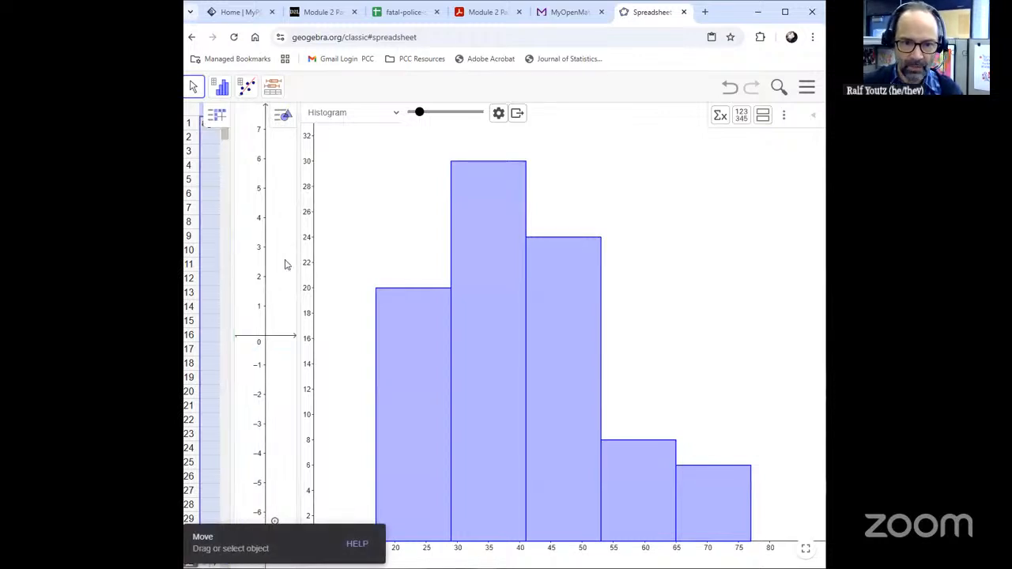
drag(295, 257, 248, 262)
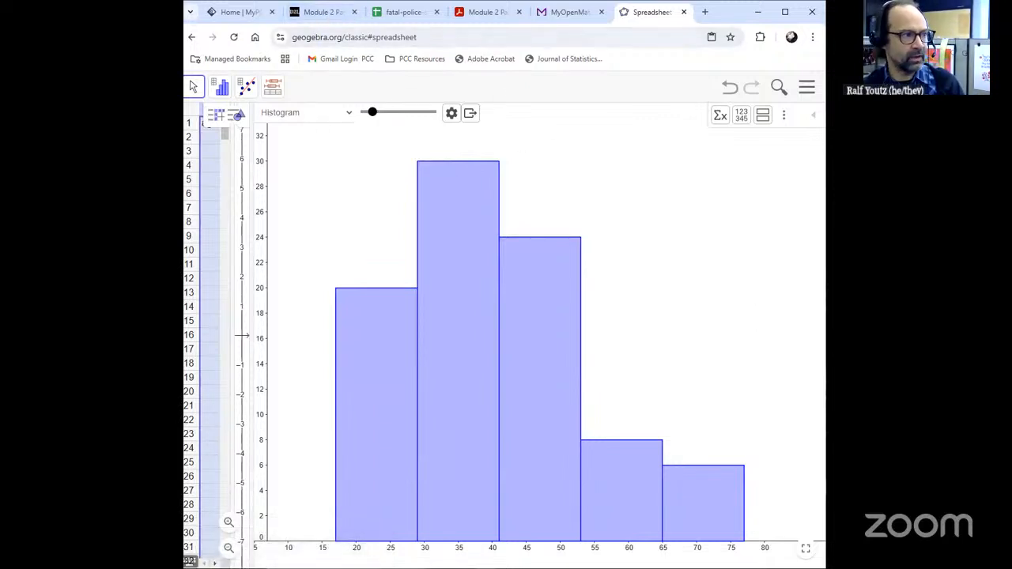
Detach the Module 2 Practice page into its own browser window and return to the GeoGebra histogram.
click(332, 14)
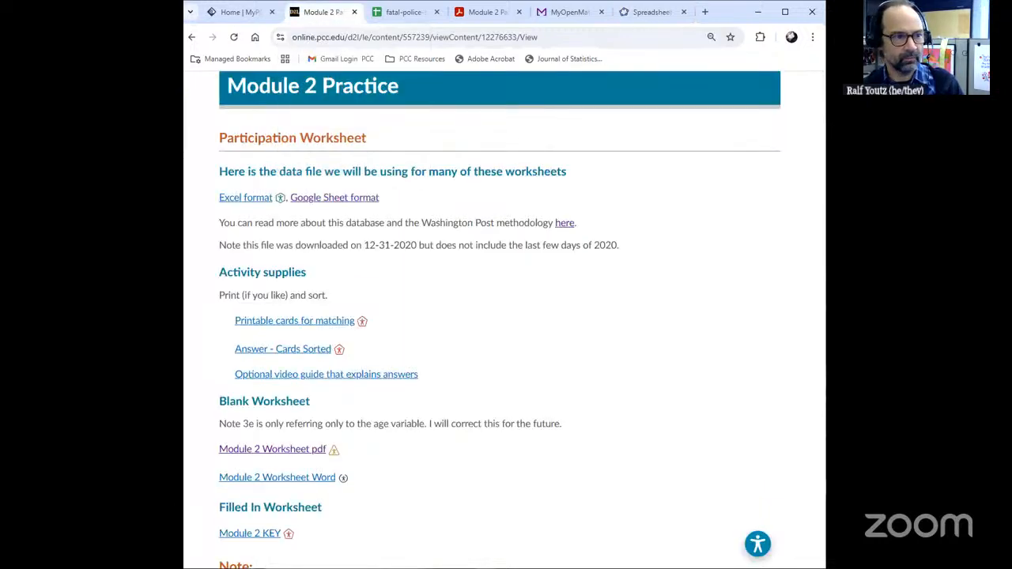
drag(332, 14, 332, 56)
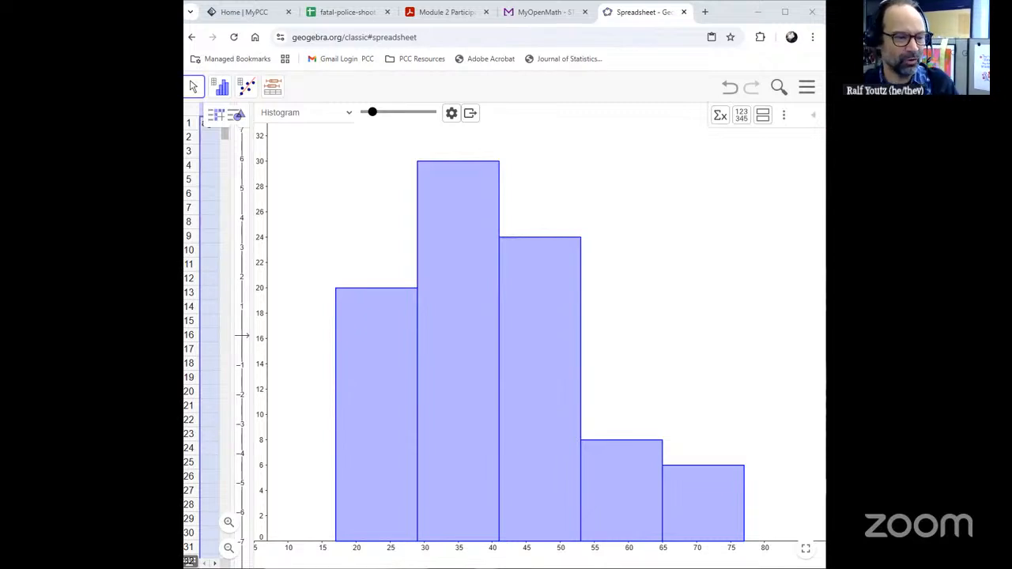
scroll(241, 335, down, 1)
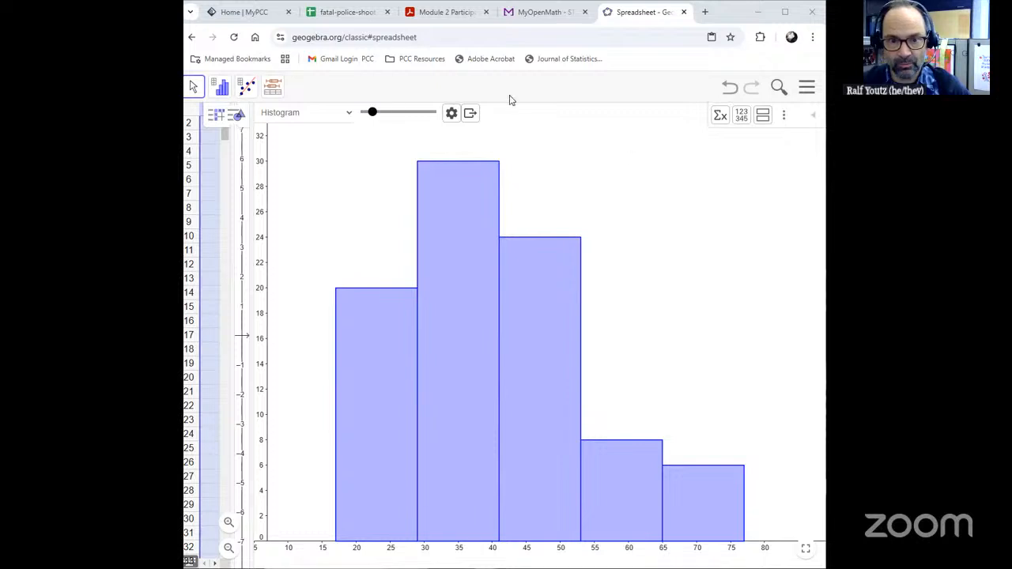
Set the histogram's classes manually, starting at 0 with a class width of 10.
click(455, 98)
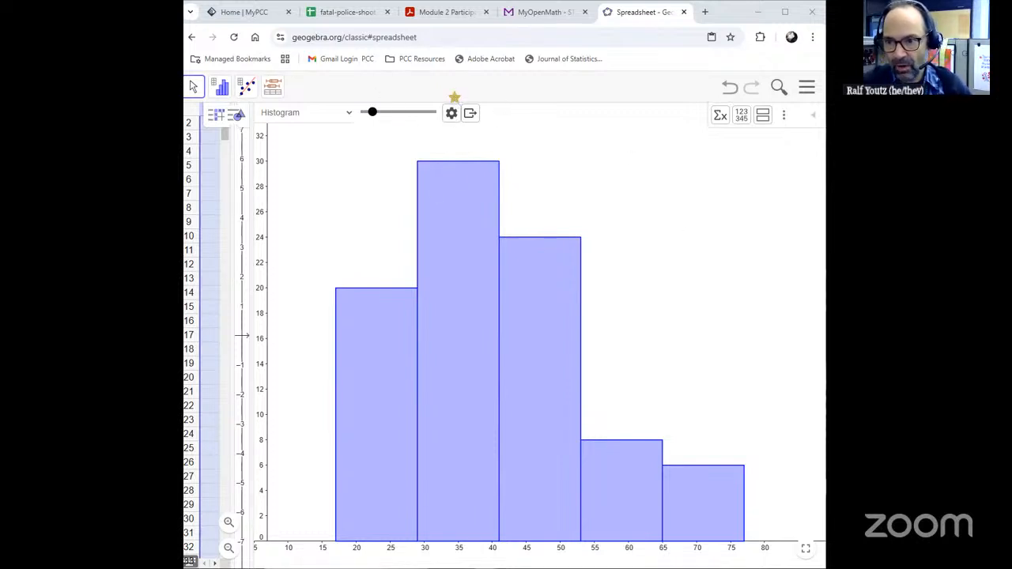
click(451, 113)
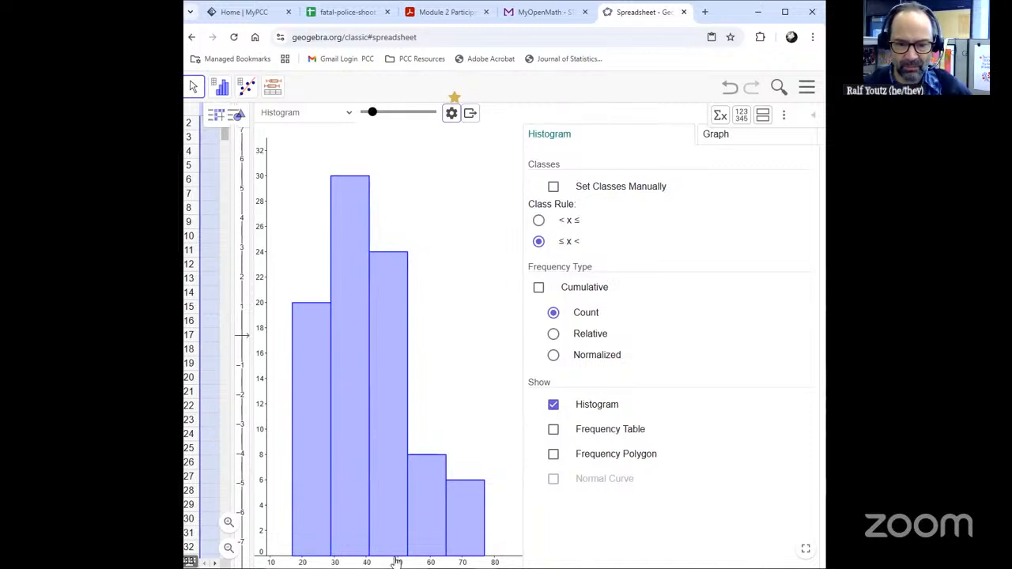
click(554, 188)
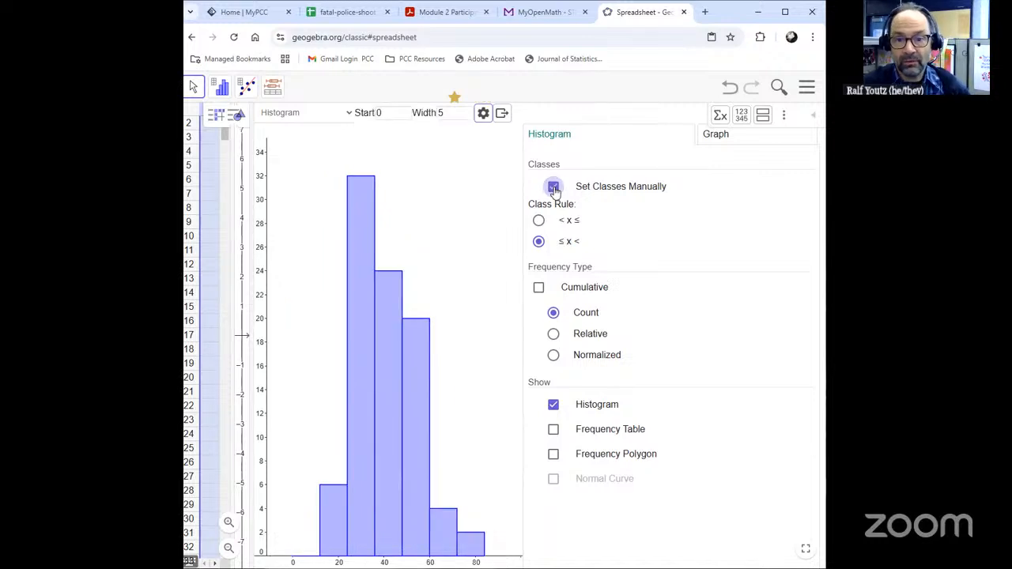
click(379, 114)
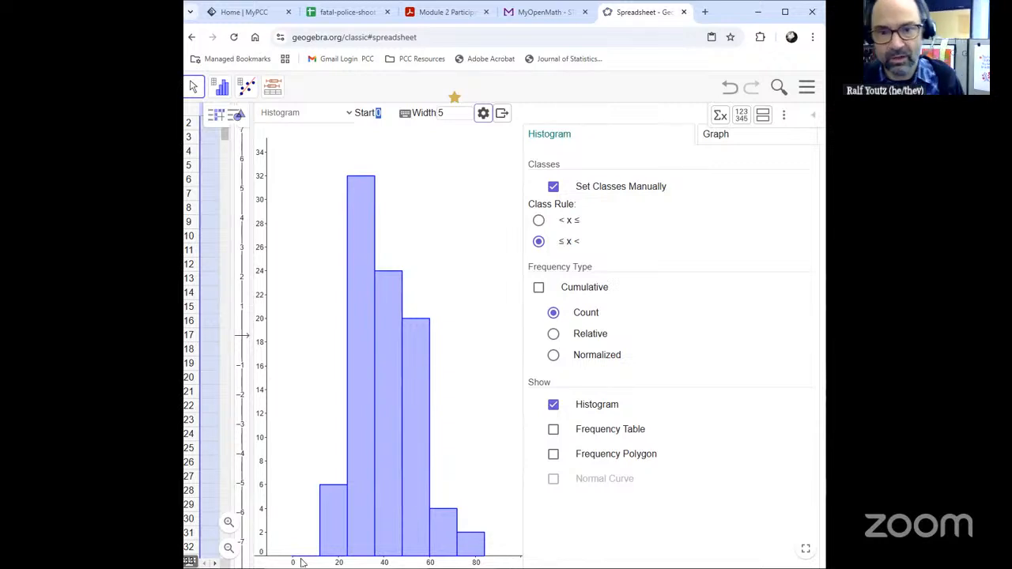
click(438, 116)
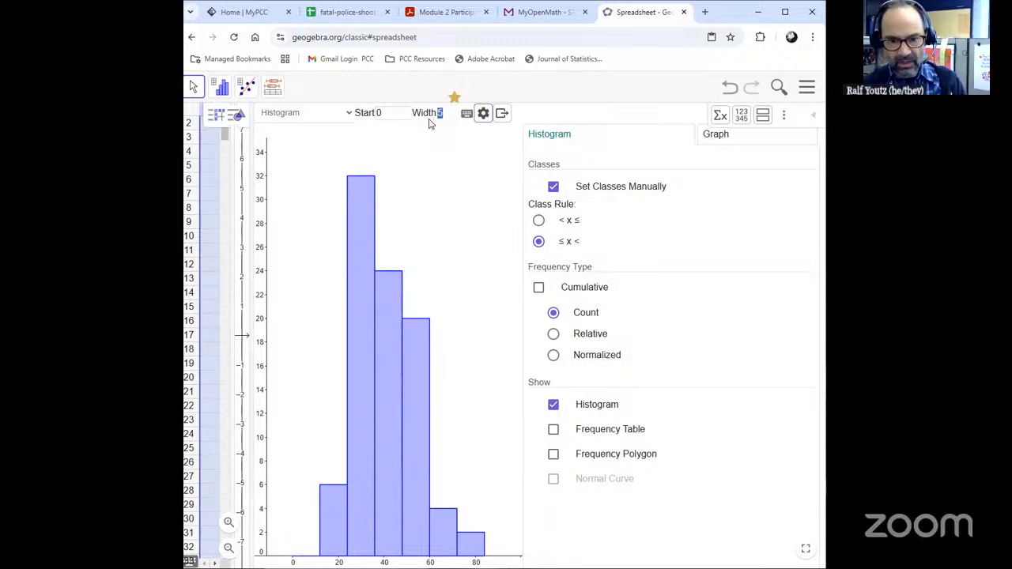
text(10)
key(Return)
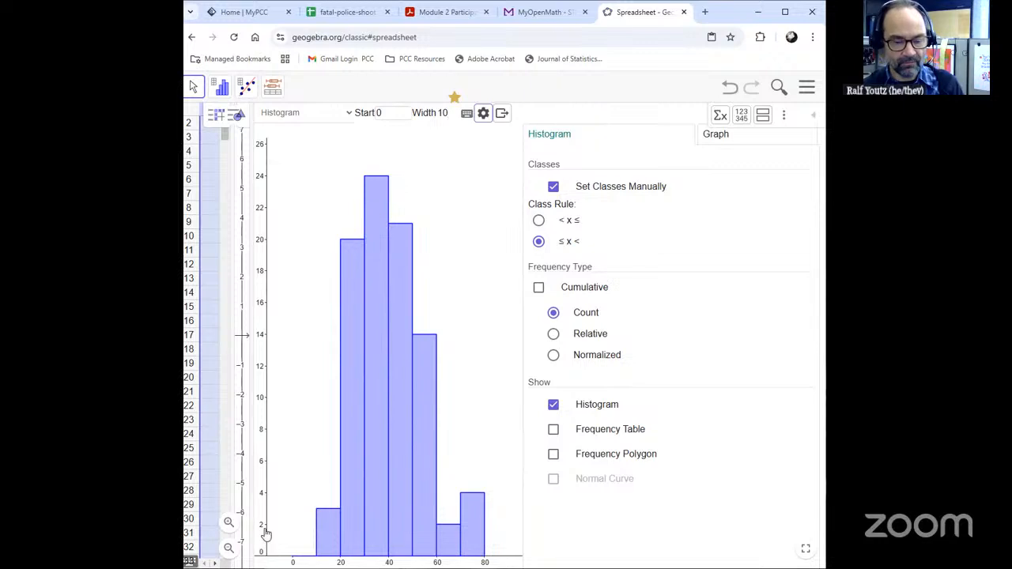
Preview relative frequencies, return the histogram to Count, and show its frequency table with the options closed.
click(553, 334)
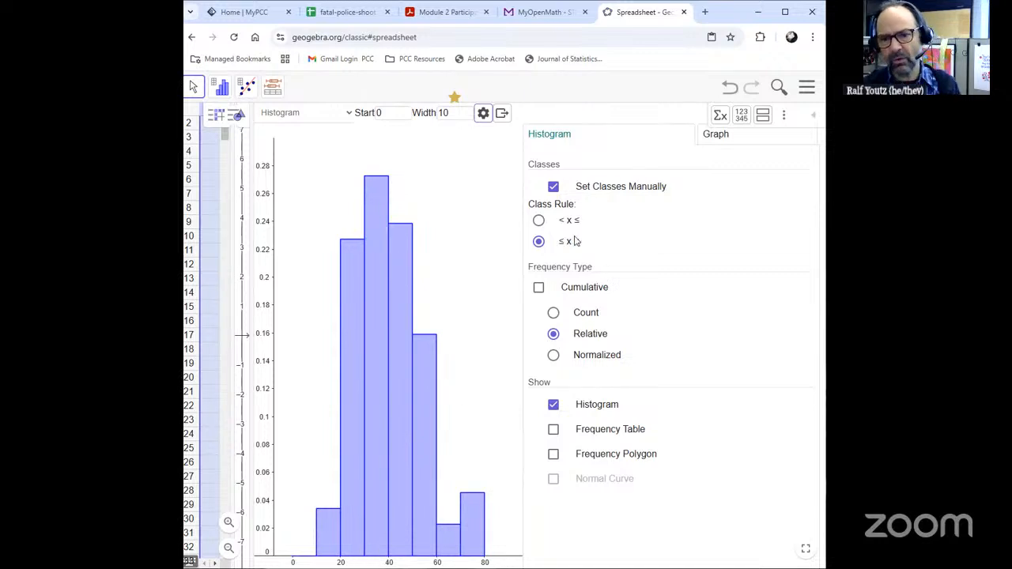
click(553, 312)
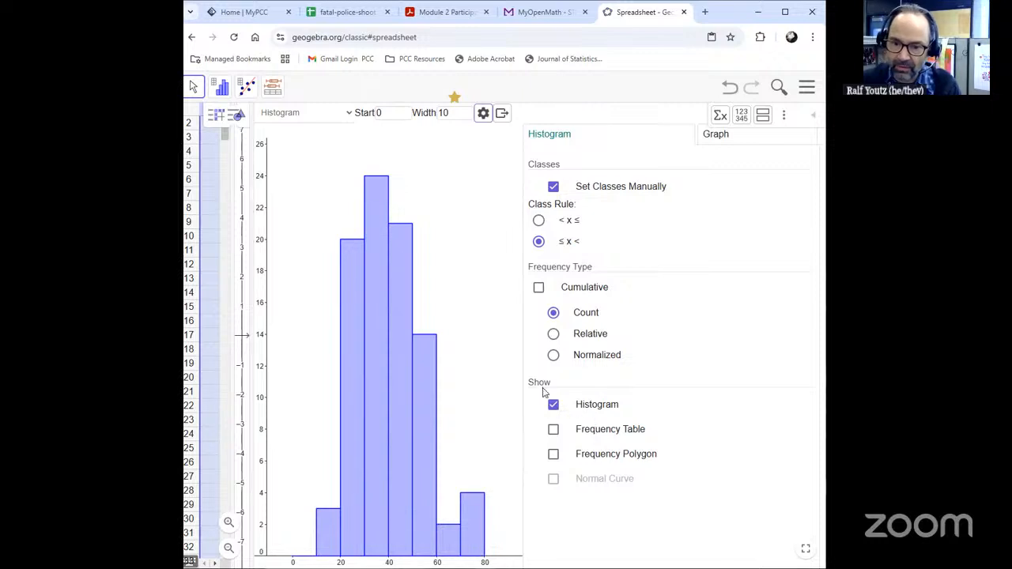
click(555, 431)
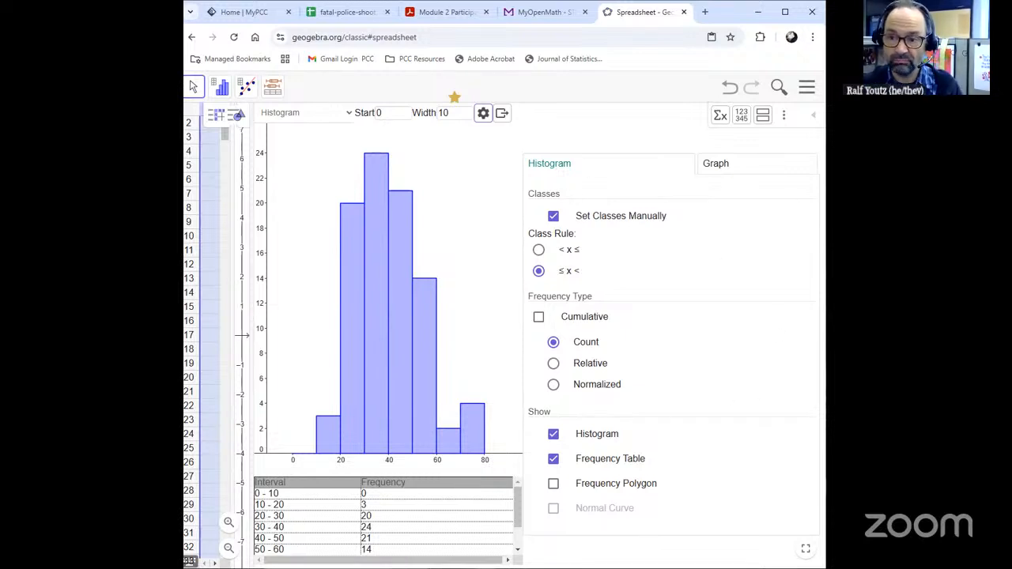
click(483, 113)
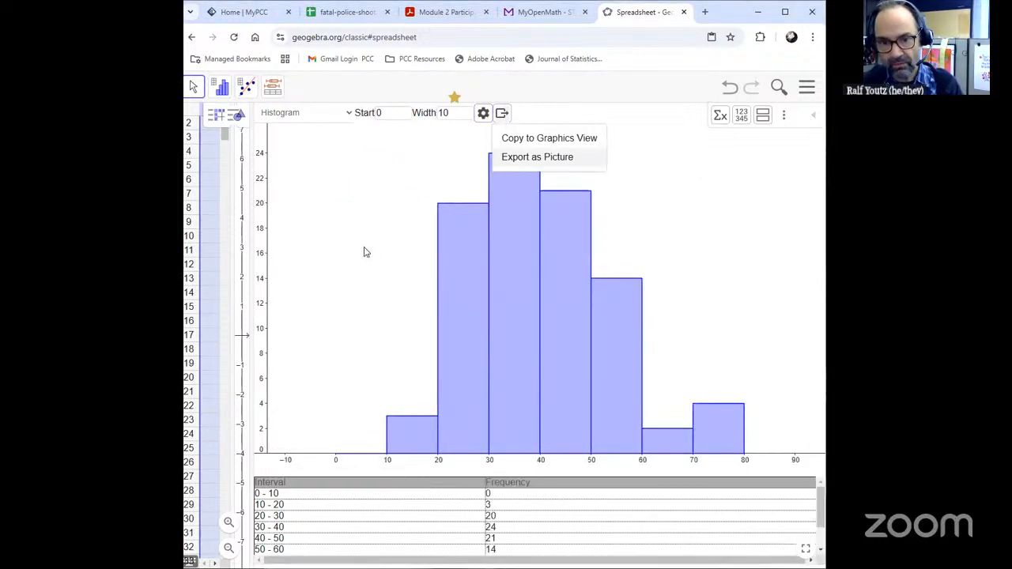
Export the histogram as a picture.
click(365, 252)
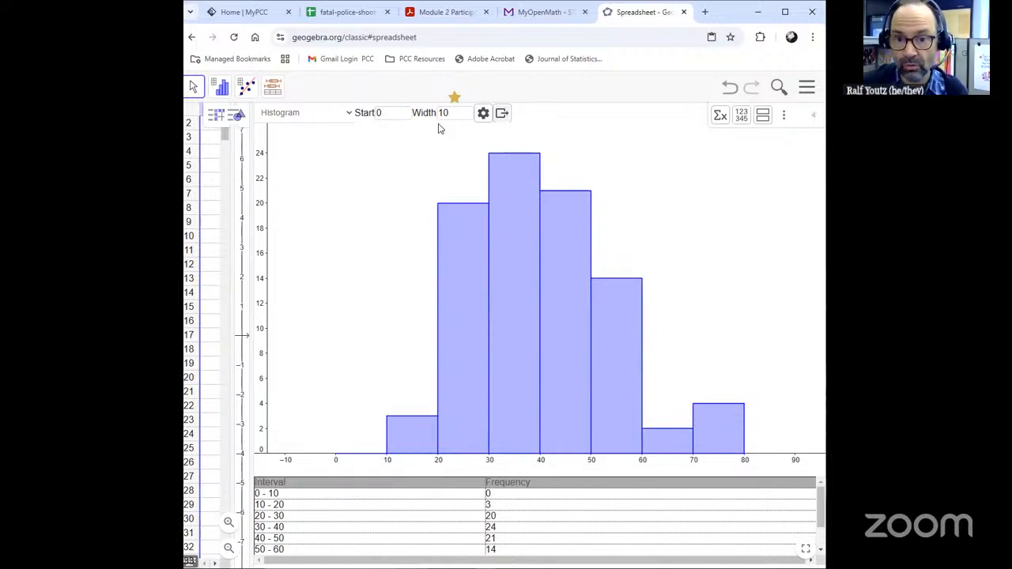
click(503, 114)
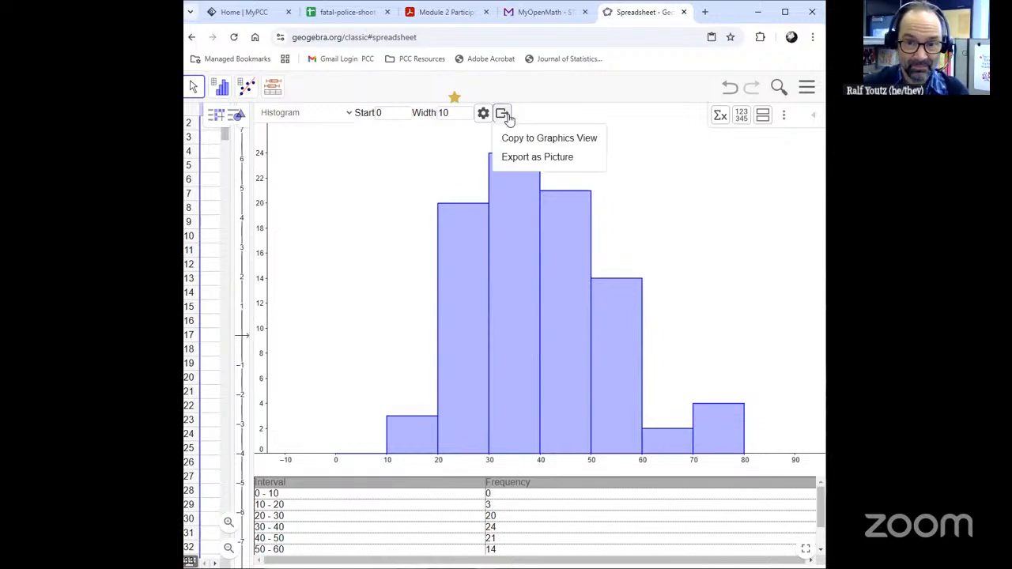
click(522, 161)
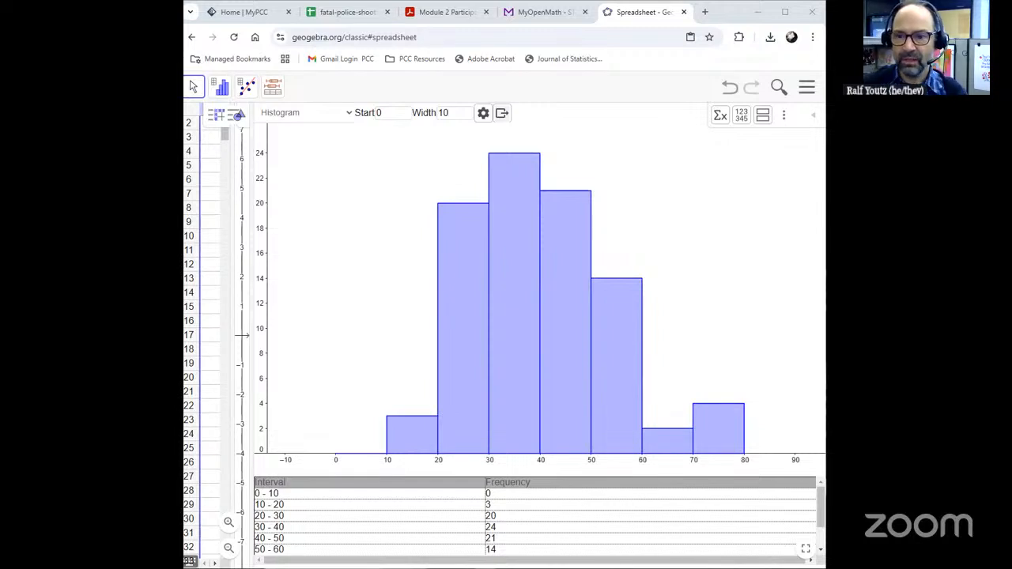
Copy the histogram and frequency table to the Graphics View and widen that view to fill the window.
click(502, 113)
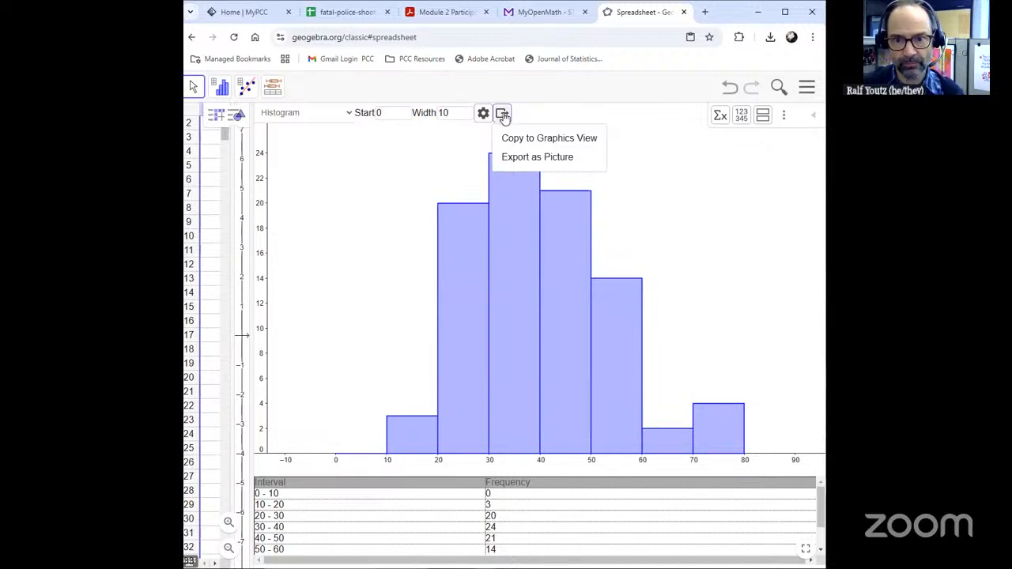
click(559, 139)
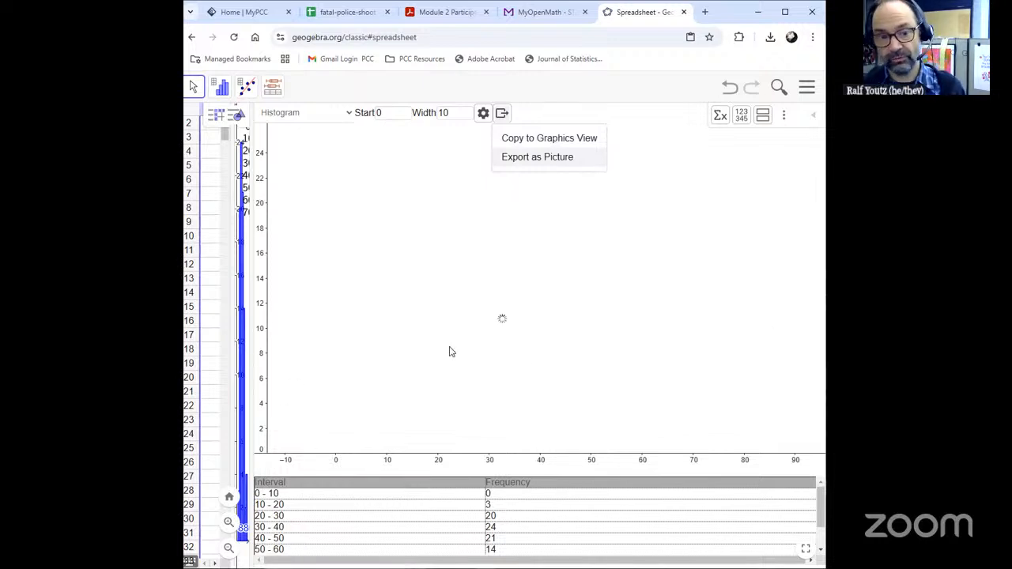
drag(253, 294, 820, 362)
click(456, 196)
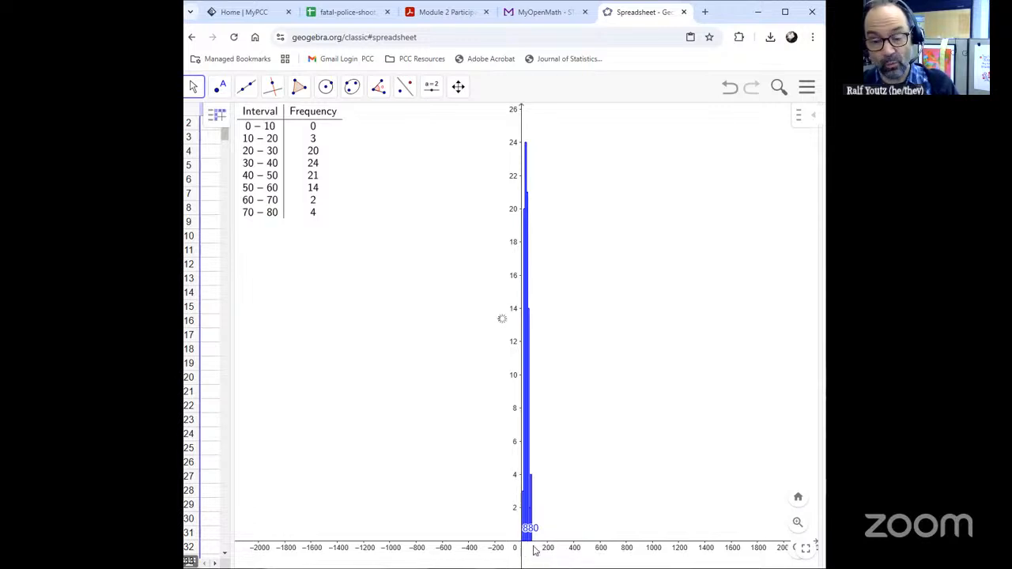
Pan the graph so its vertical axis sits beside the frequency table, and try to stretch the horizontal axis.
drag(608, 457, 448, 449)
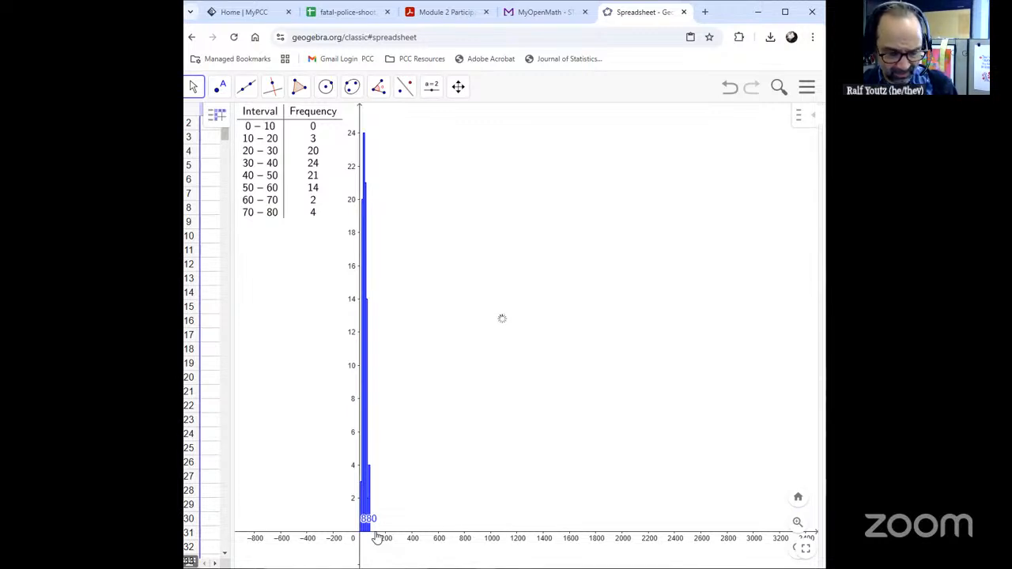
mouse_move(375, 535)
mouse_down()
mouse_move(395, 535)
mouse_move(368, 532)
mouse_move(401, 538)
mouse_move(376, 536)
mouse_up()
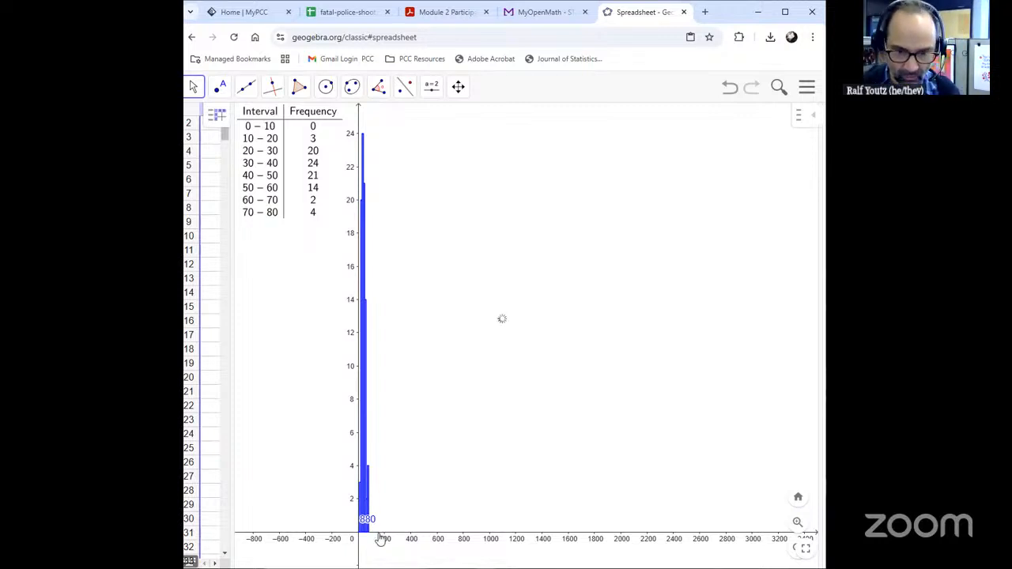
drag(380, 539, 380, 537)
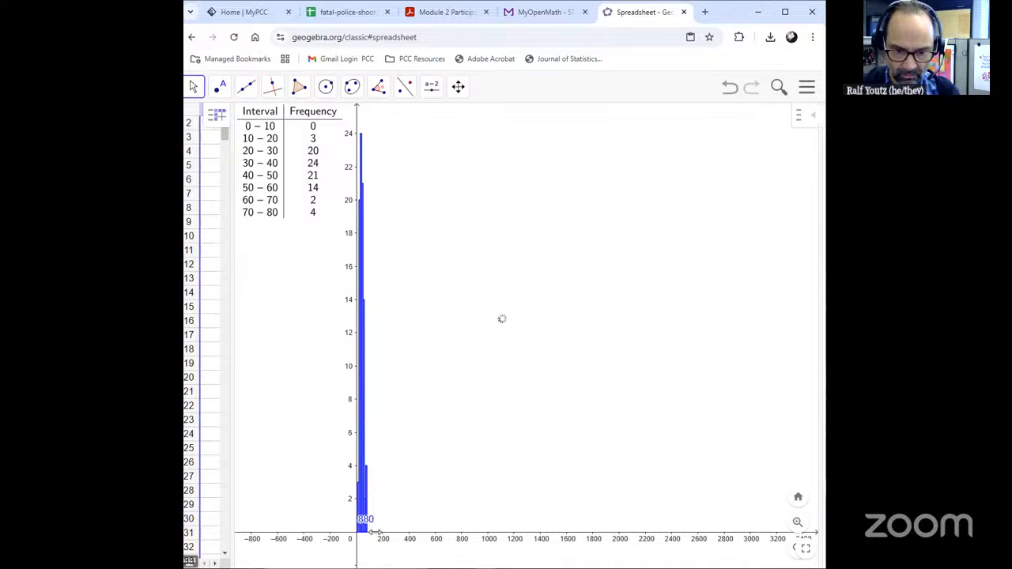
mouse_move(375, 532)
mouse_down()
mouse_move(395, 535)
mouse_move(380, 541)
mouse_up()
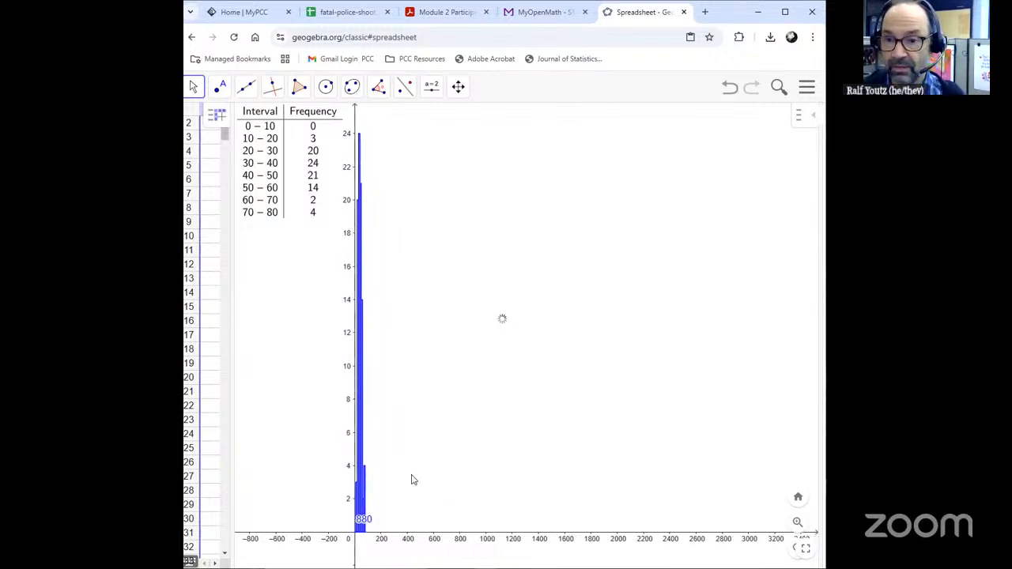
click(808, 87)
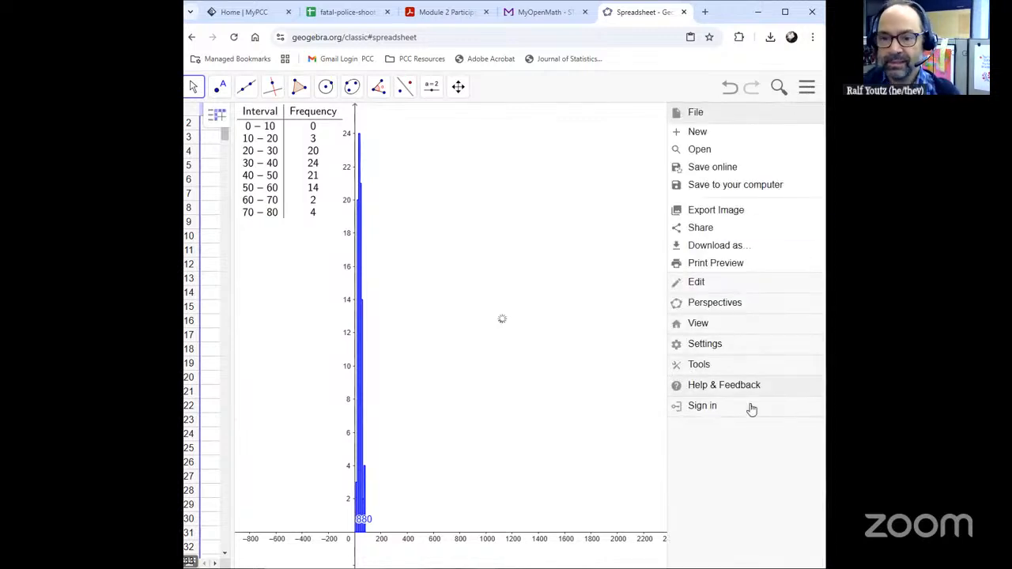
click(722, 354)
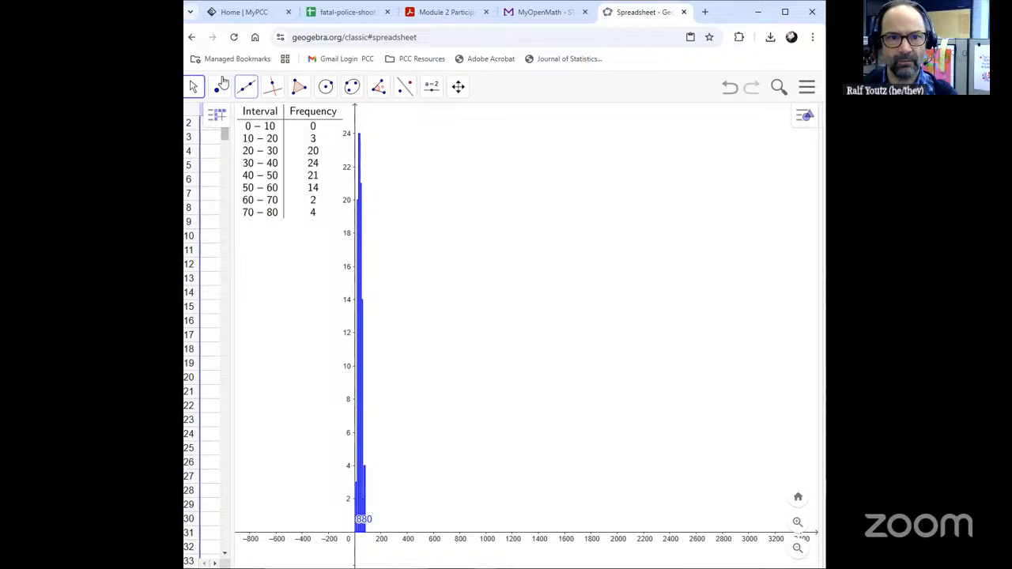
Stretch the horizontal axis with the Move Graphics View tool until it runs from about -20 to 100.
click(459, 89)
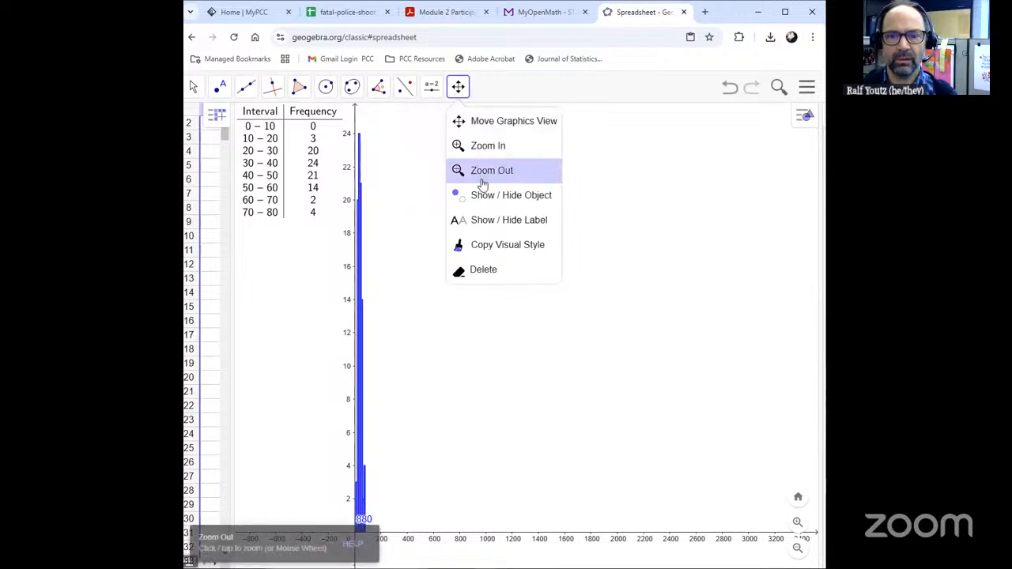
click(474, 125)
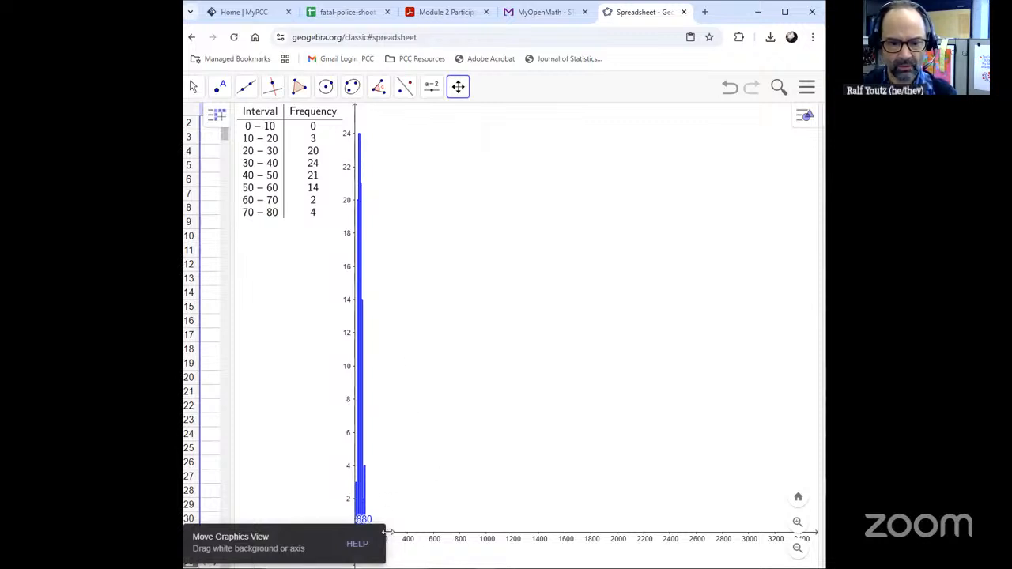
click(457, 91)
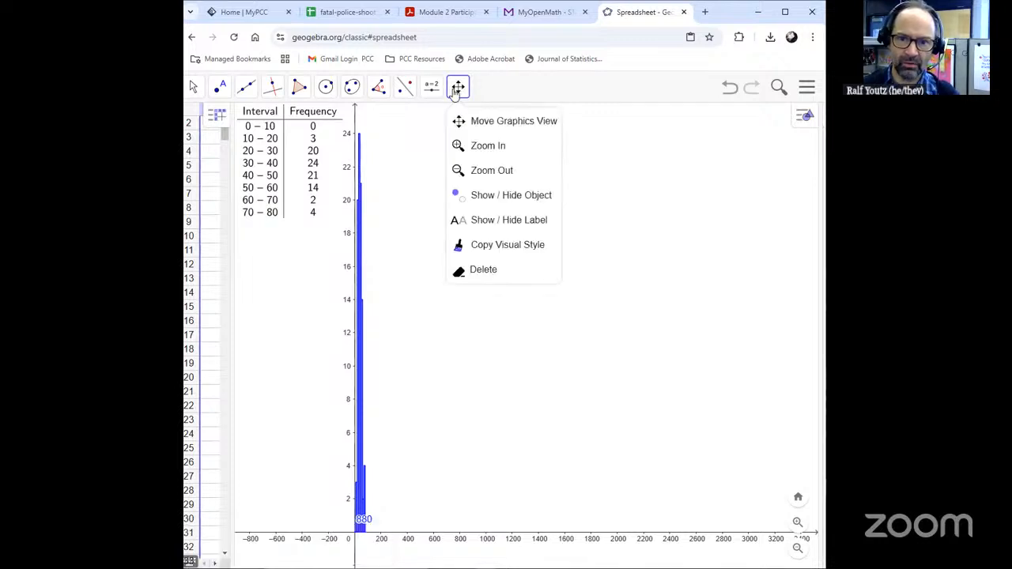
click(507, 125)
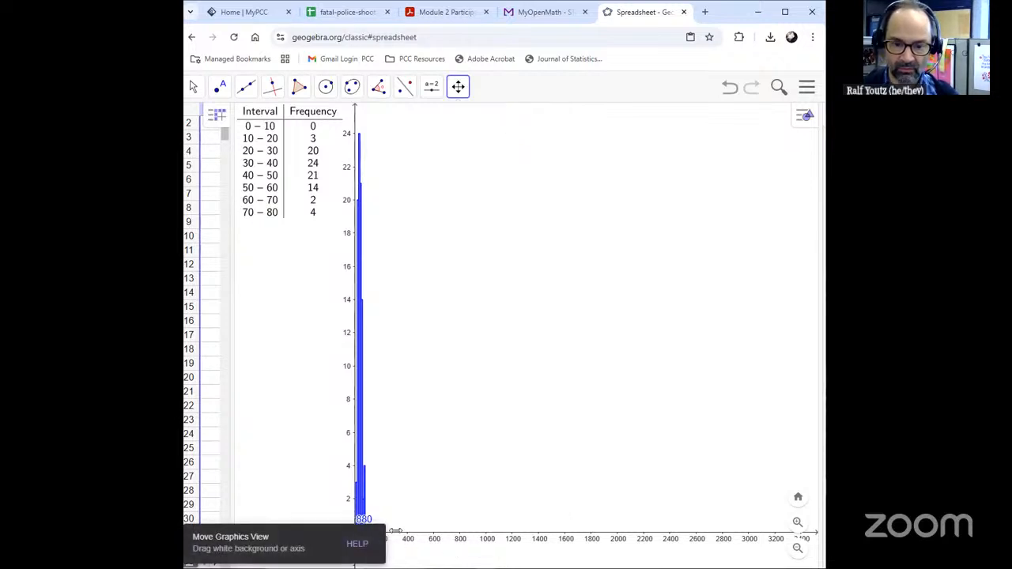
drag(395, 531, 472, 536)
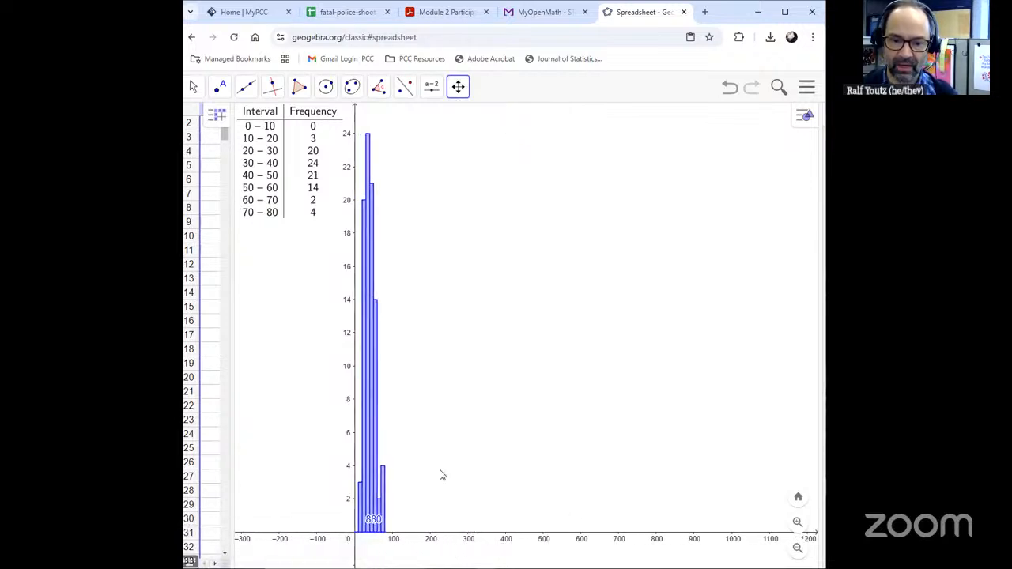
click(459, 87)
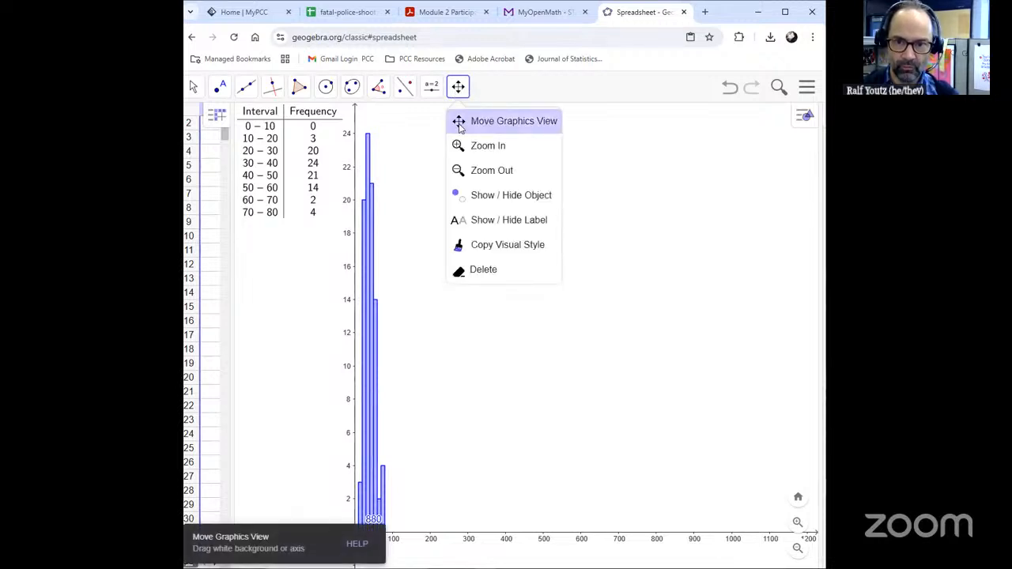
click(465, 87)
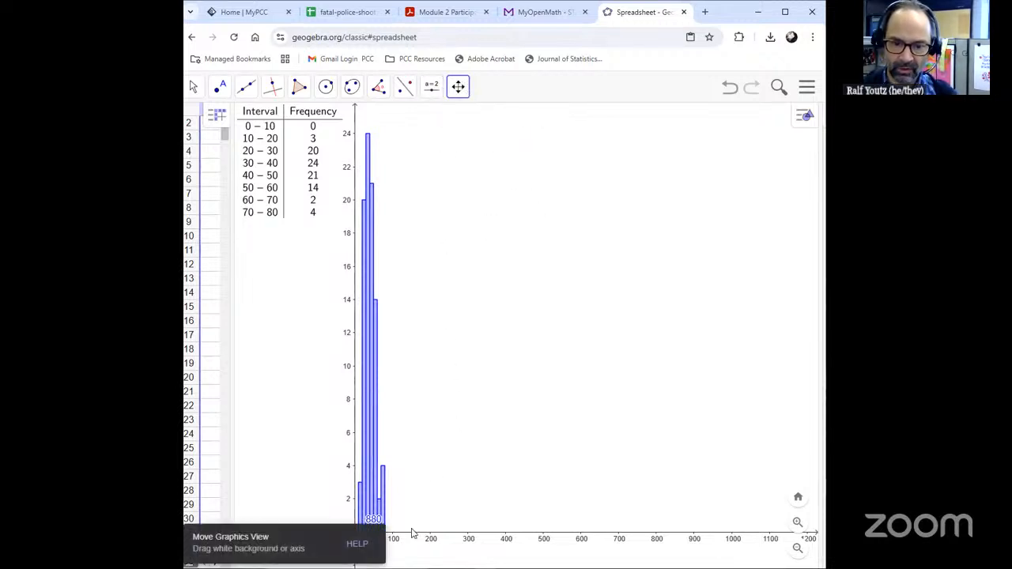
drag(411, 533, 724, 535)
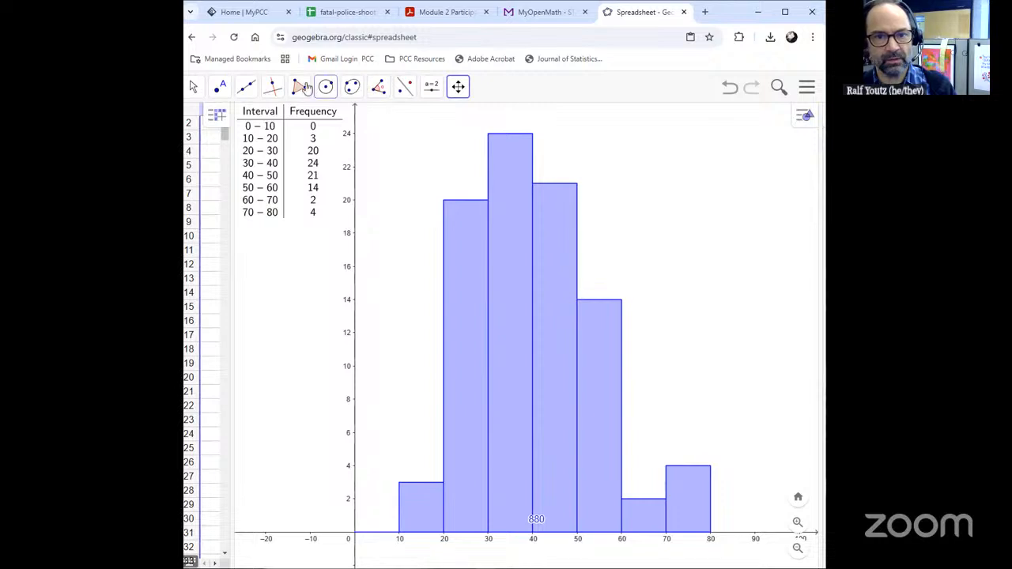
click(196, 85)
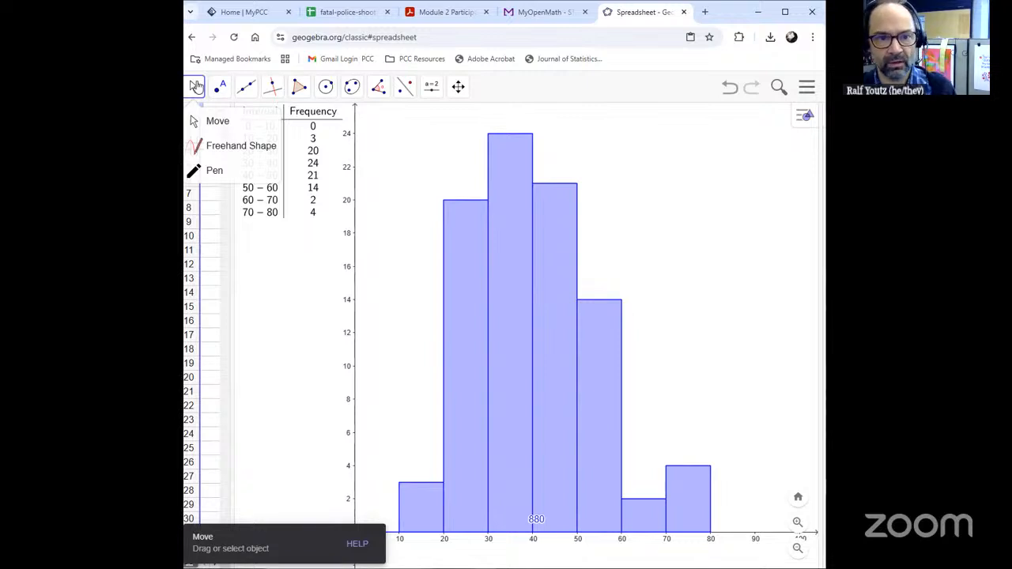
click(219, 89)
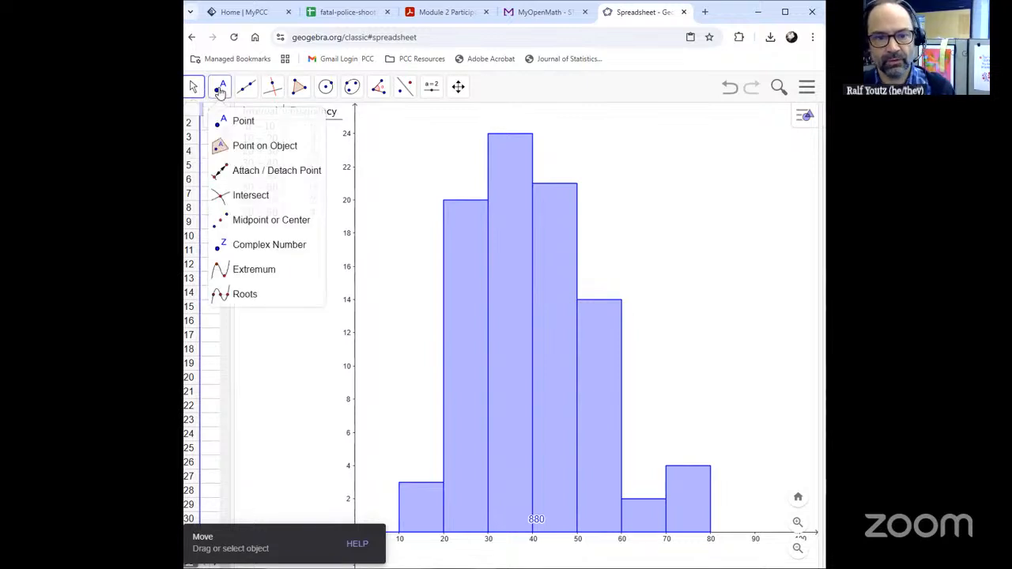
click(220, 89)
click(246, 86)
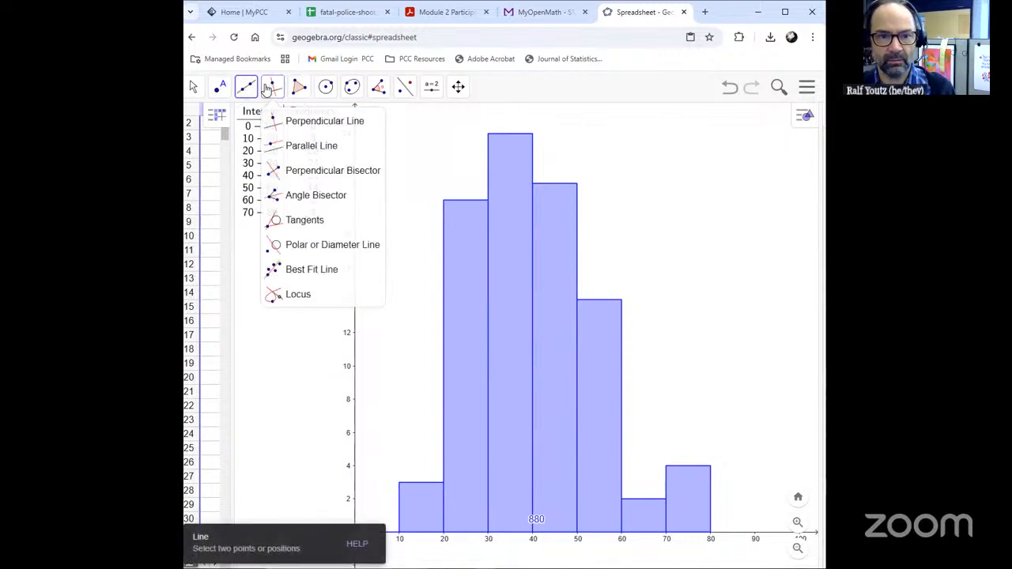
click(267, 90)
click(271, 90)
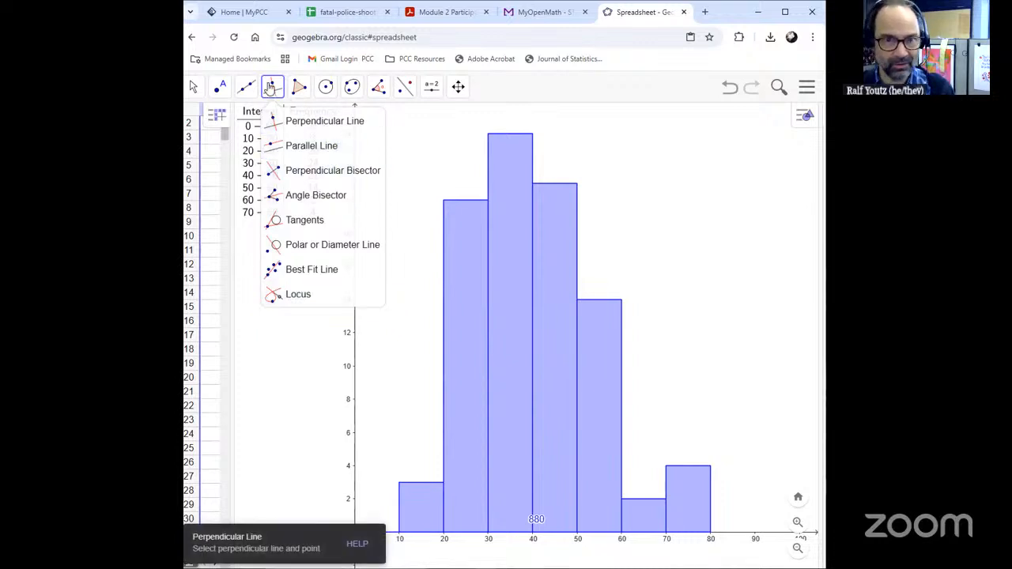
mouse_move(299, 91)
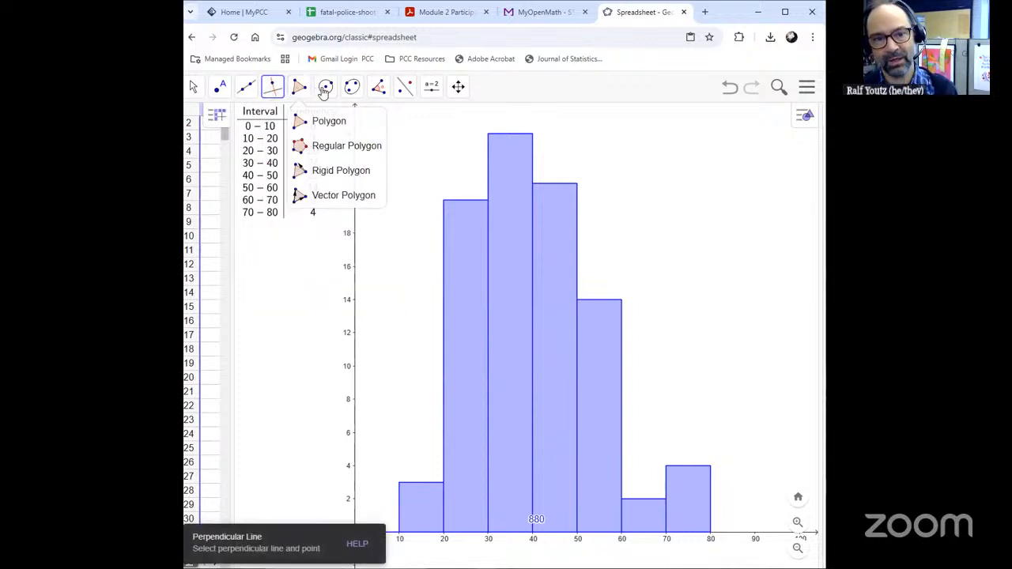
mouse_move(354, 90)
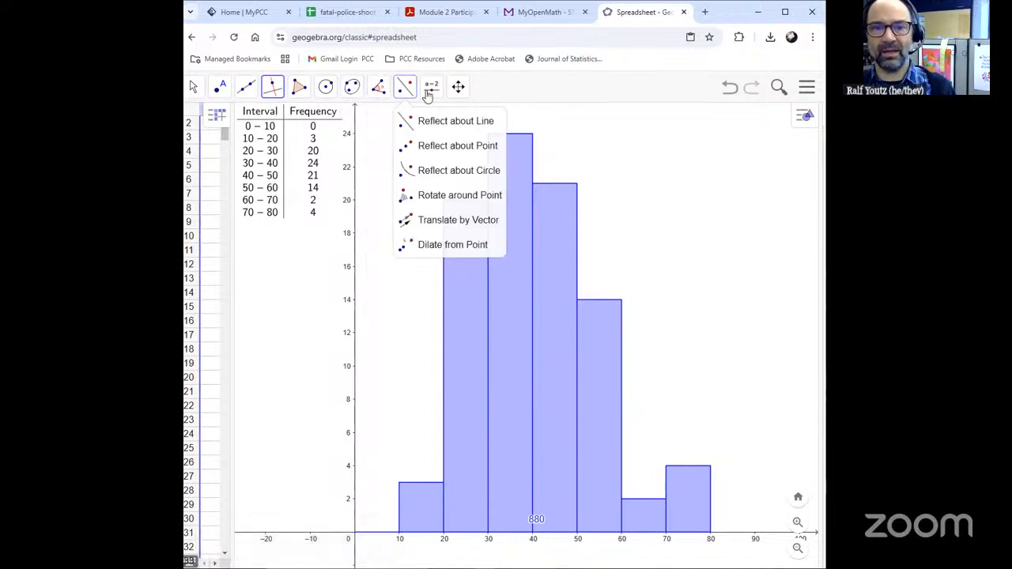
Add the text "Oregon police killings, 2020" centred below the histogram's horizontal axis.
mouse_move(431, 93)
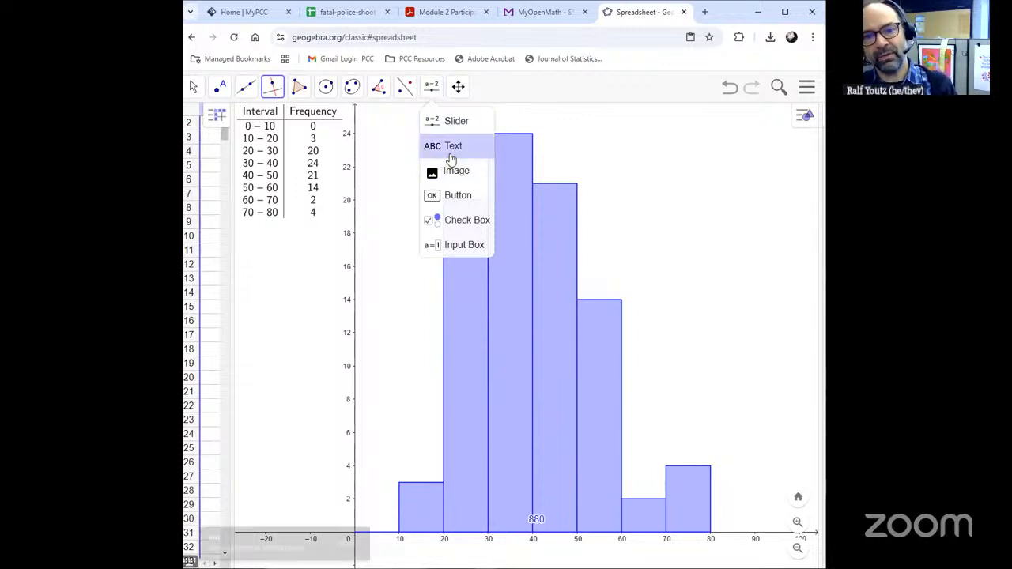
click(454, 148)
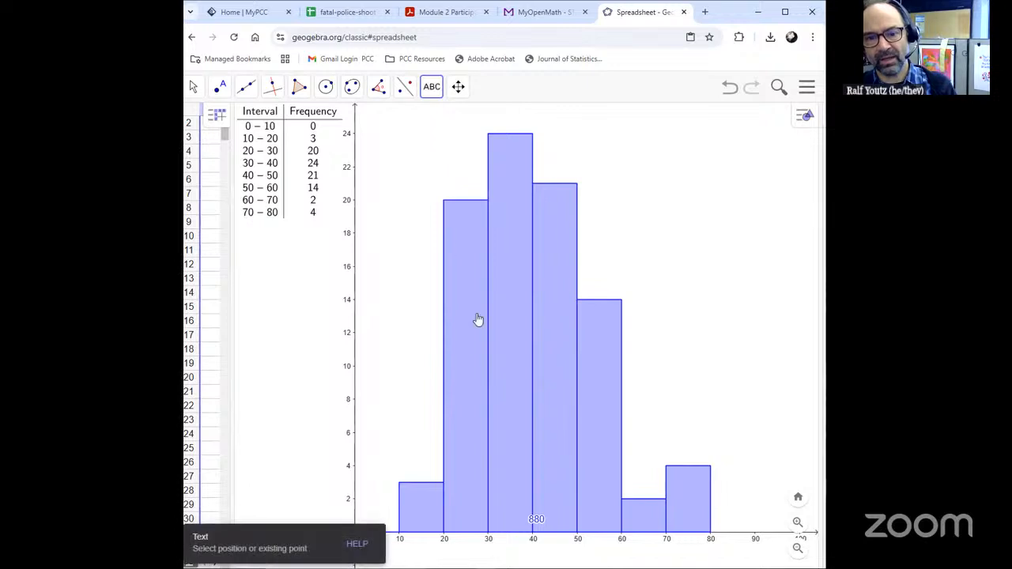
click(462, 559)
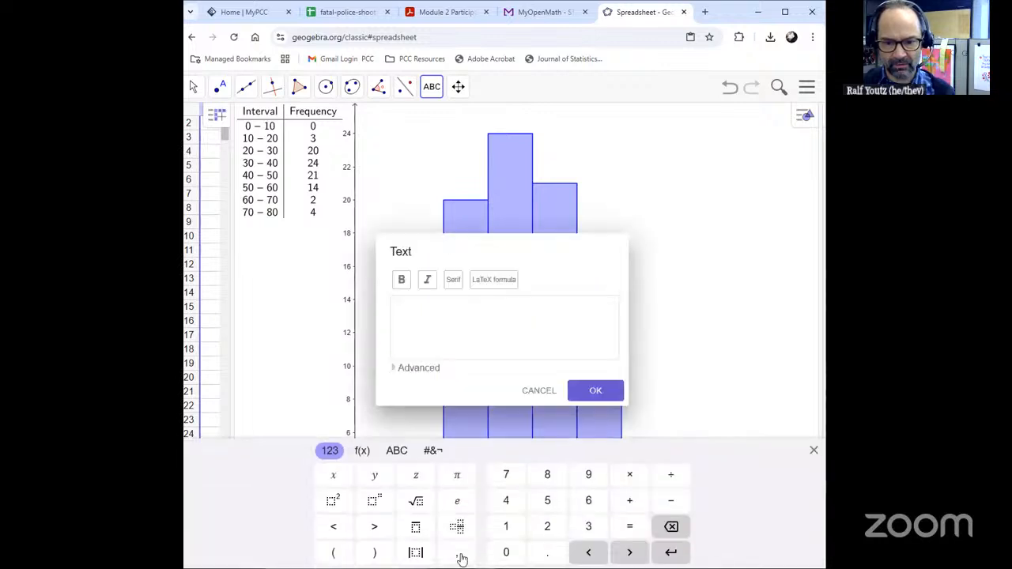
click(432, 304)
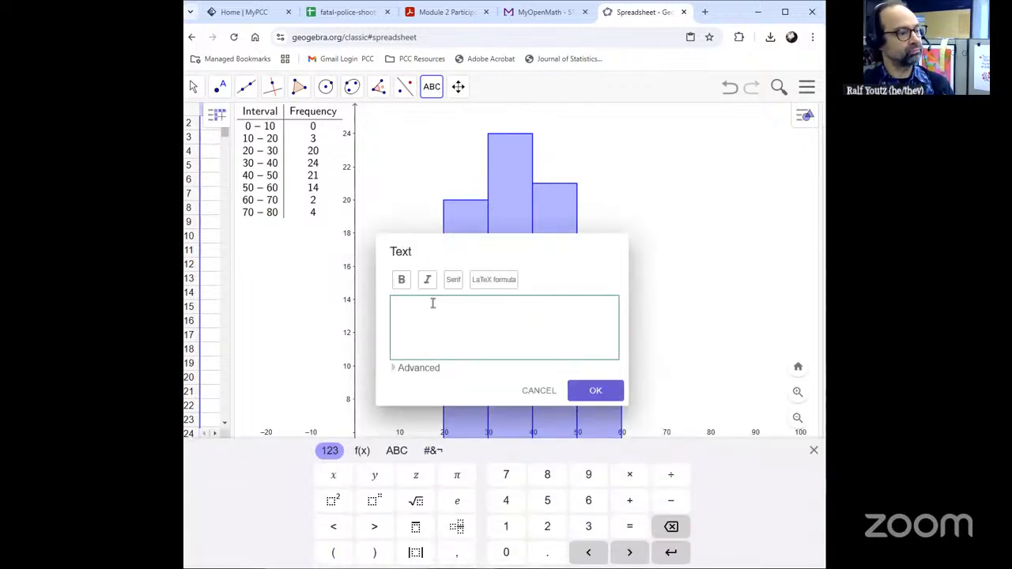
text(regon)
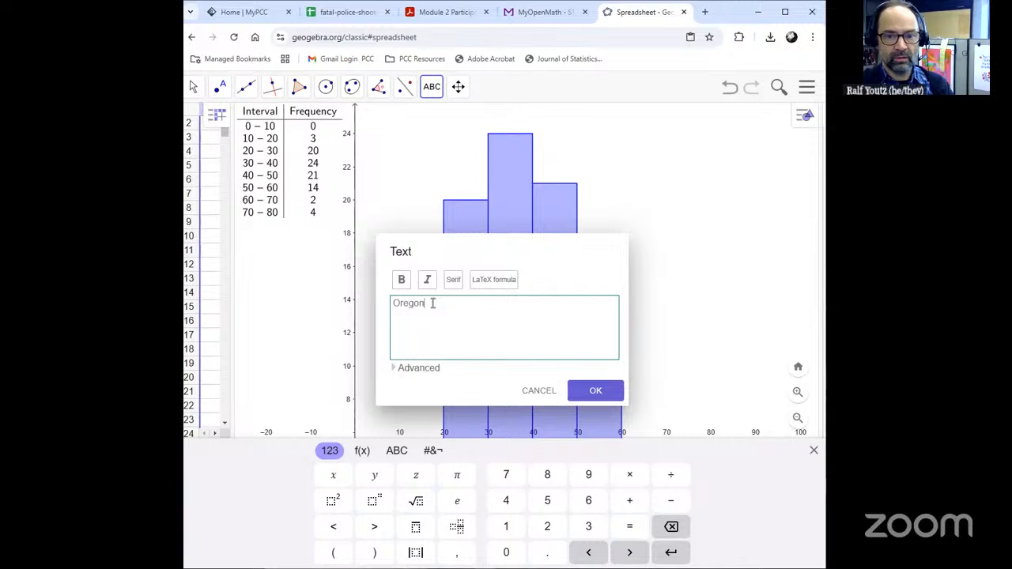
text( police k)
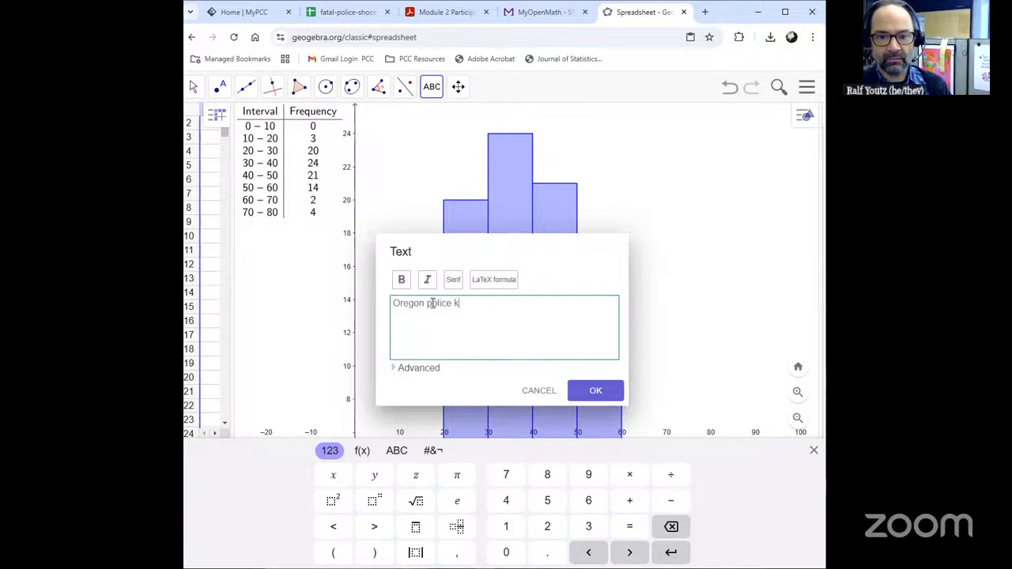
text(illings)
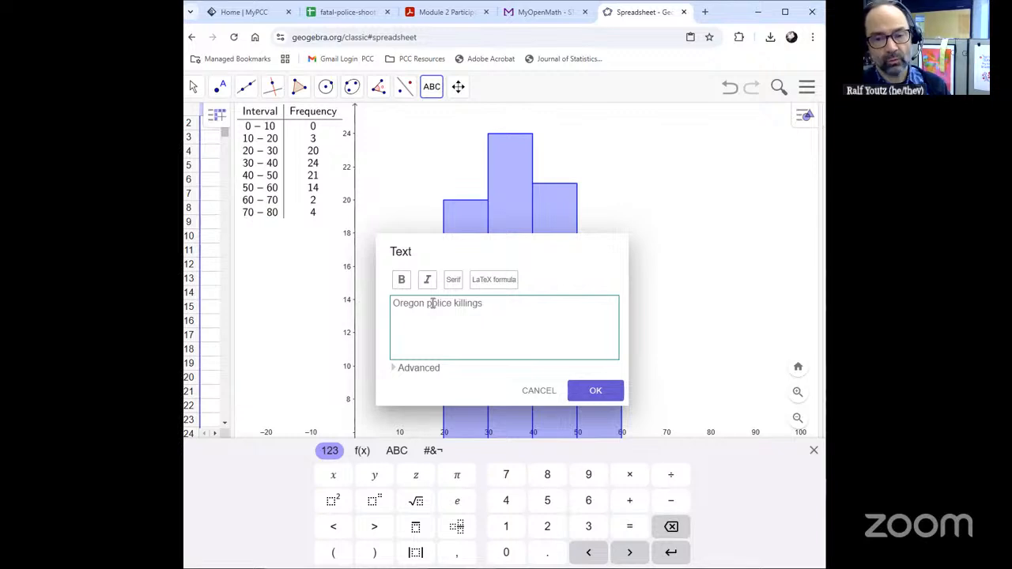
text(, 2020)
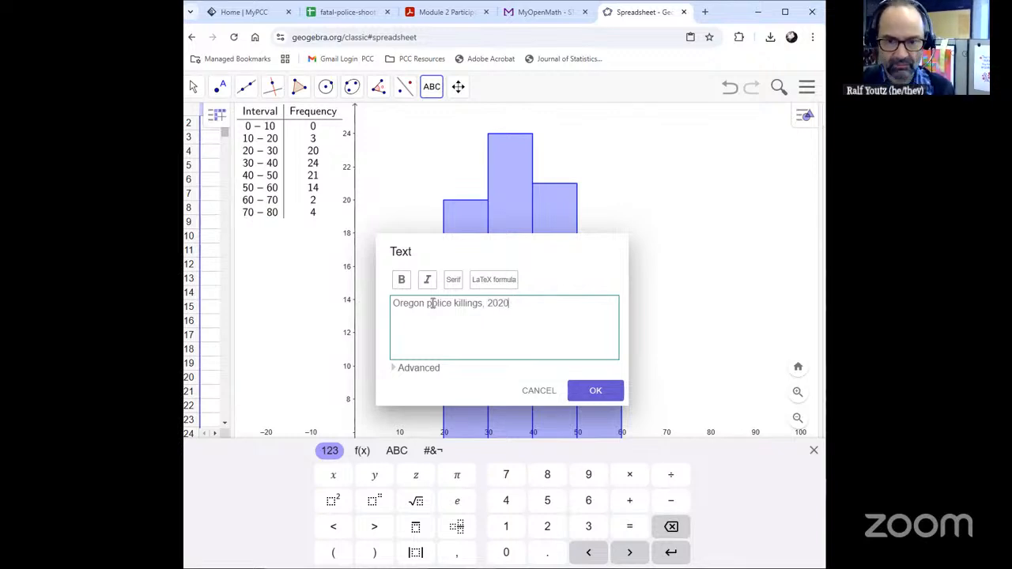
click(594, 391)
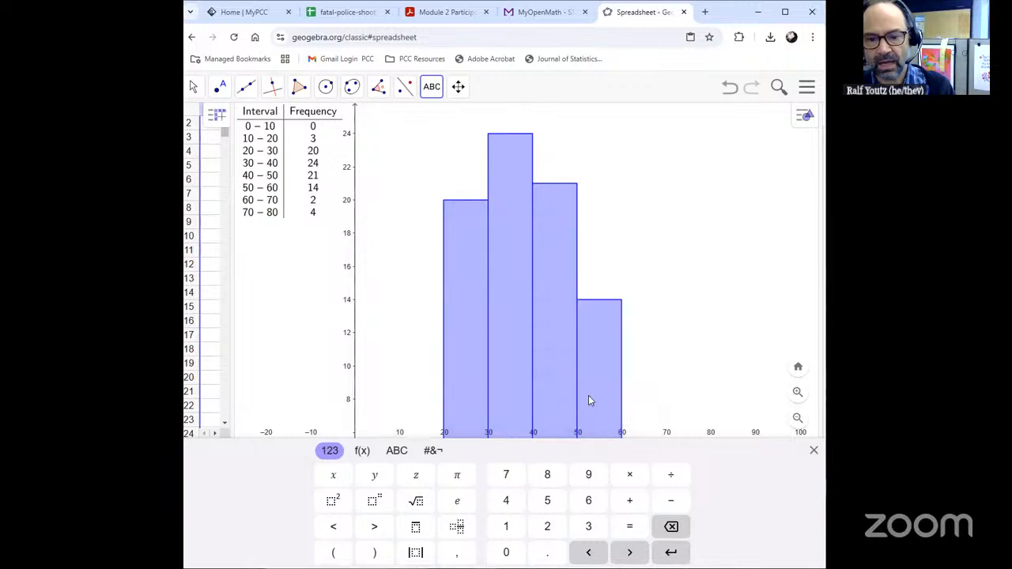
click(814, 450)
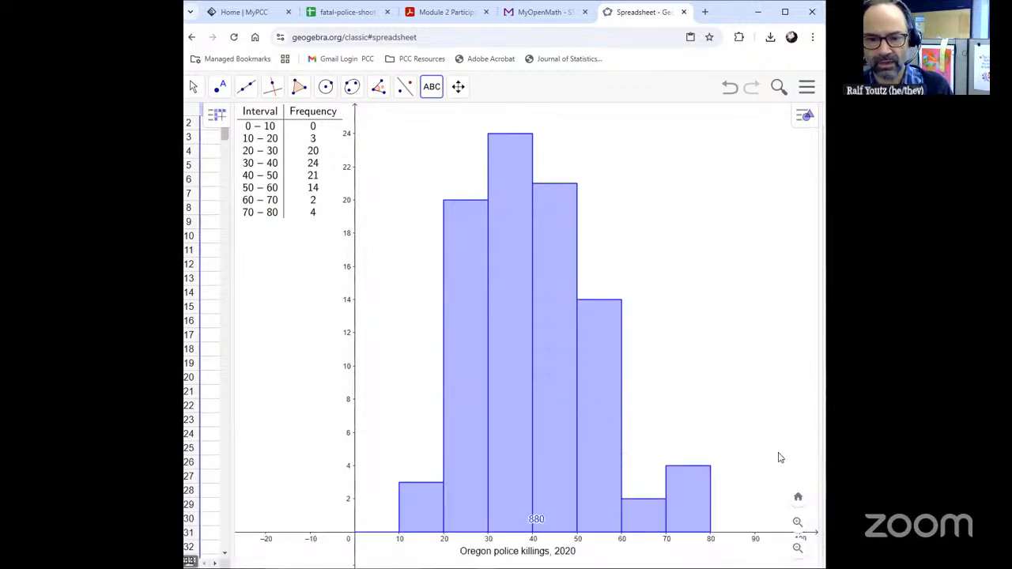
click(522, 558)
click(648, 556)
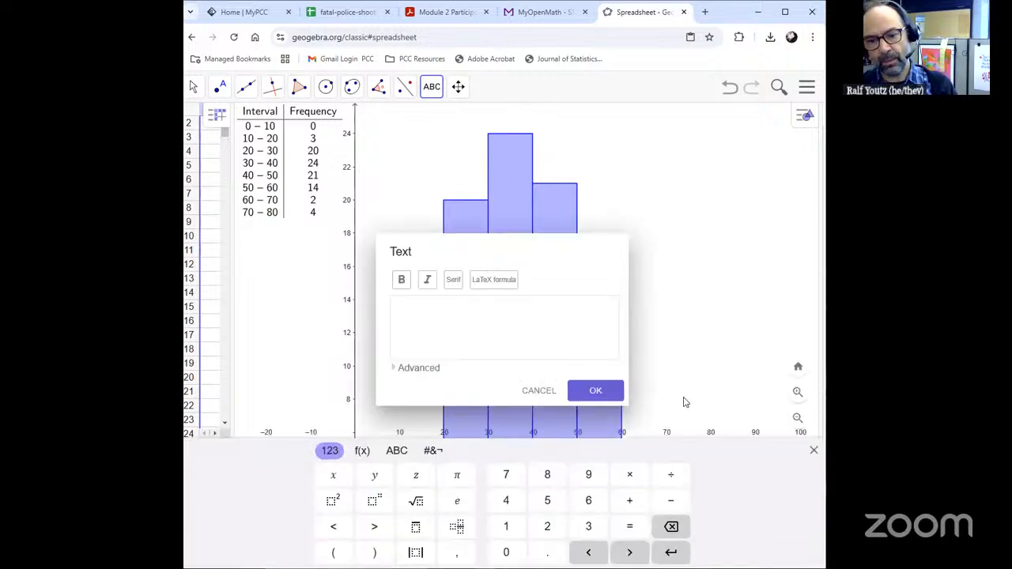
click(545, 391)
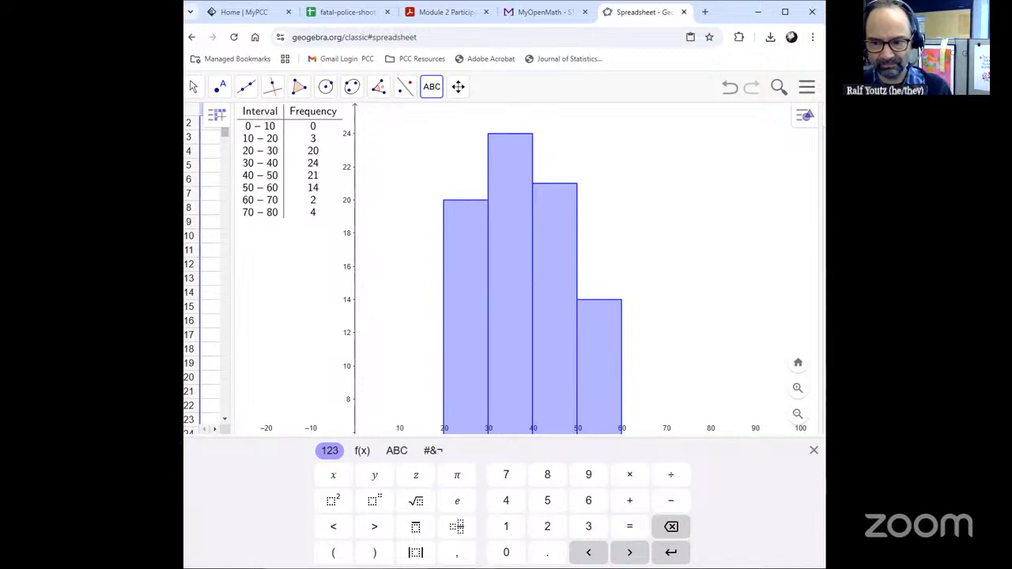
click(814, 451)
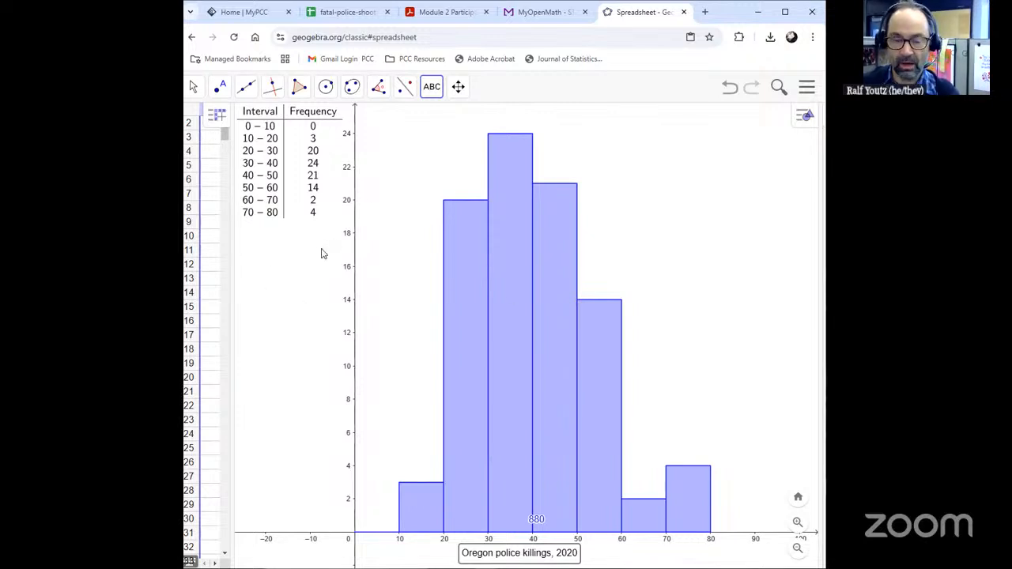
Add the text "number of people police killed" below the frequency table, near the vertical axis.
click(432, 88)
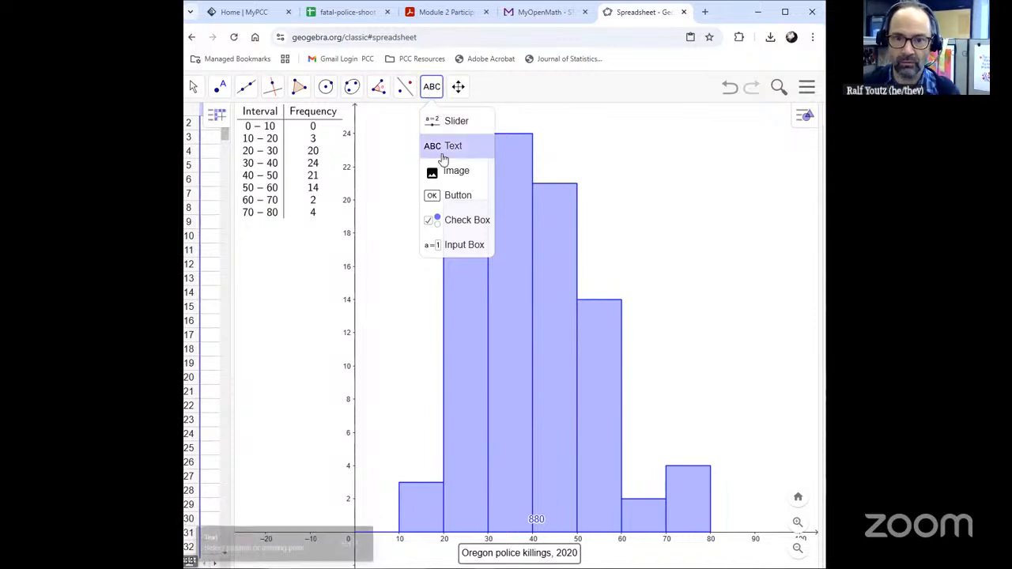
click(465, 148)
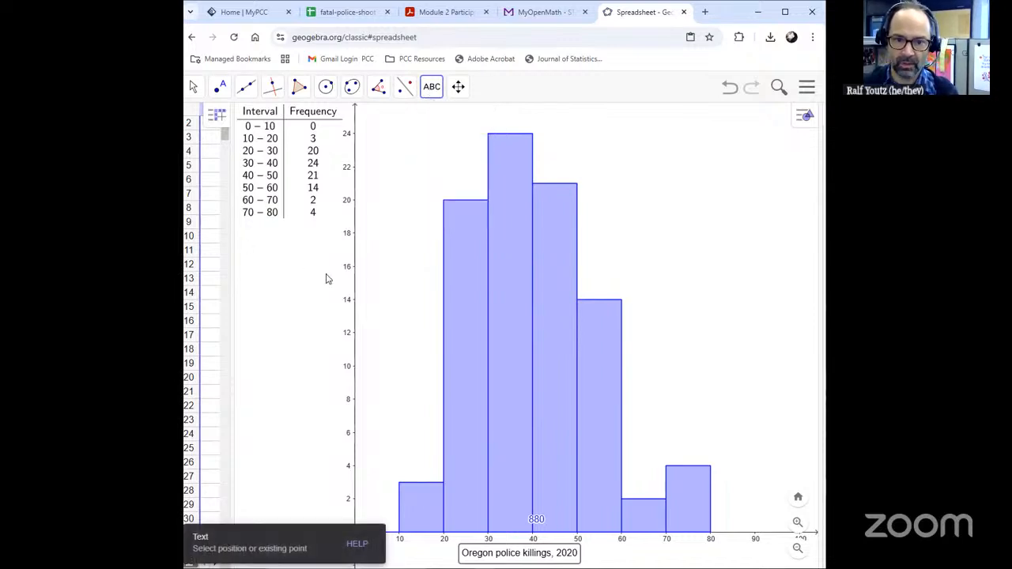
click(274, 290)
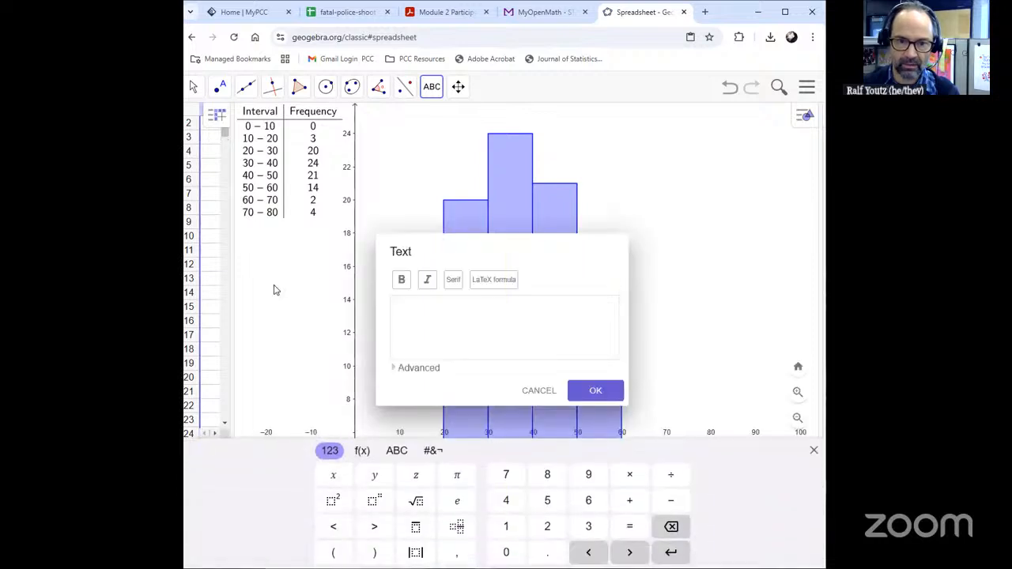
click(451, 311)
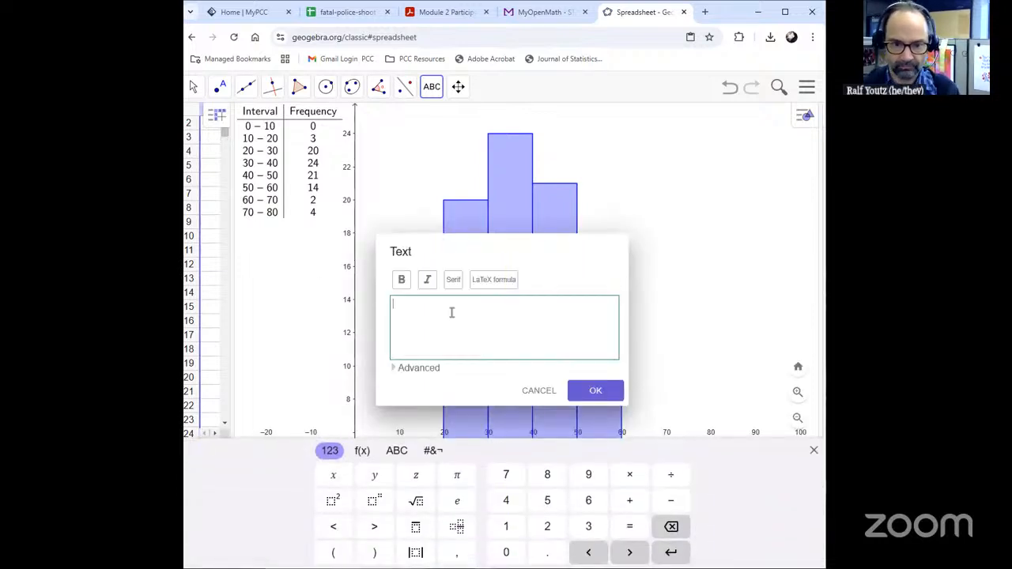
text(number )
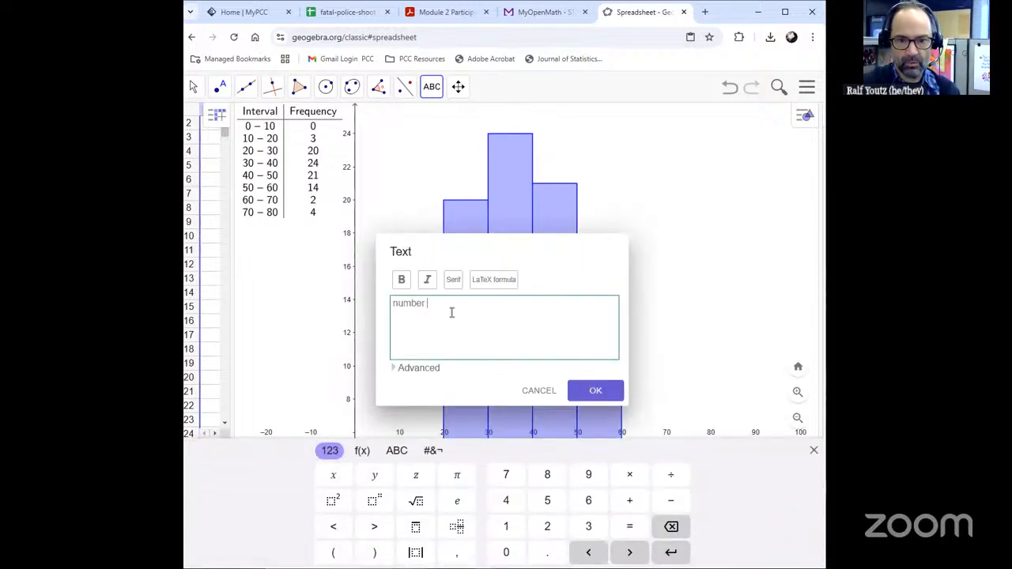
text(of people police killed)
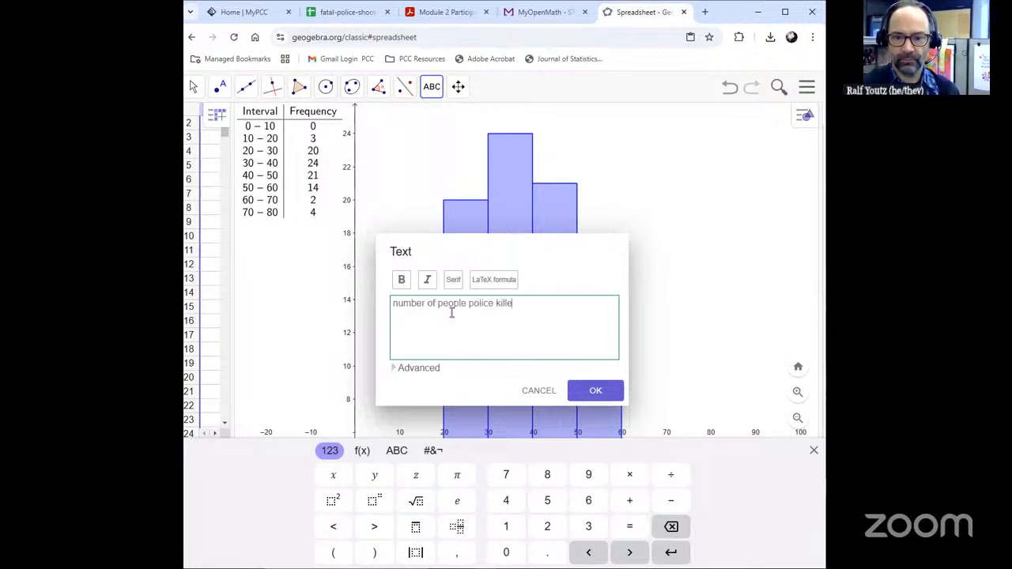
click(583, 393)
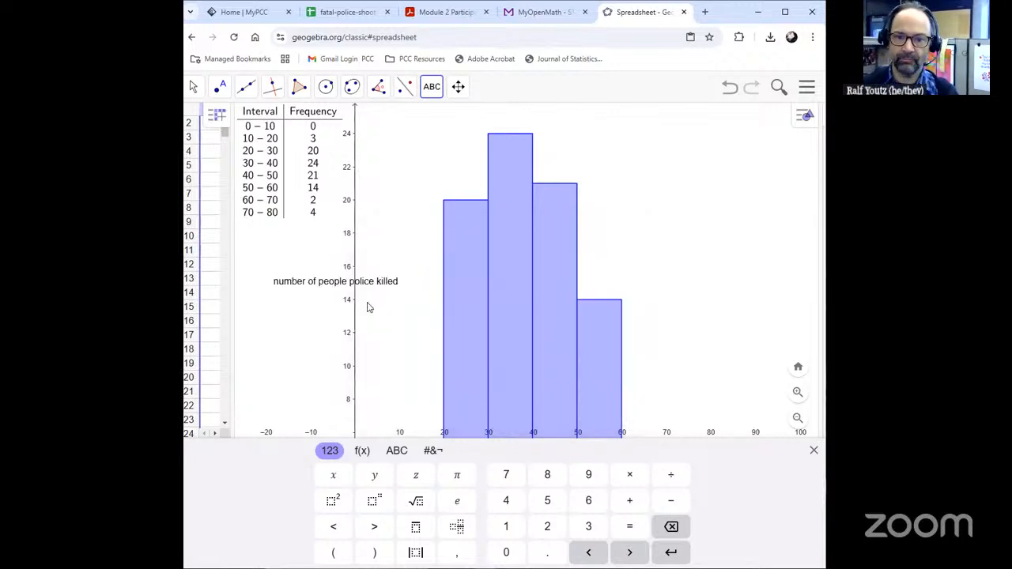
Move the "number of people police killed" label further left of the vertical axis, level with about 15.
click(350, 286)
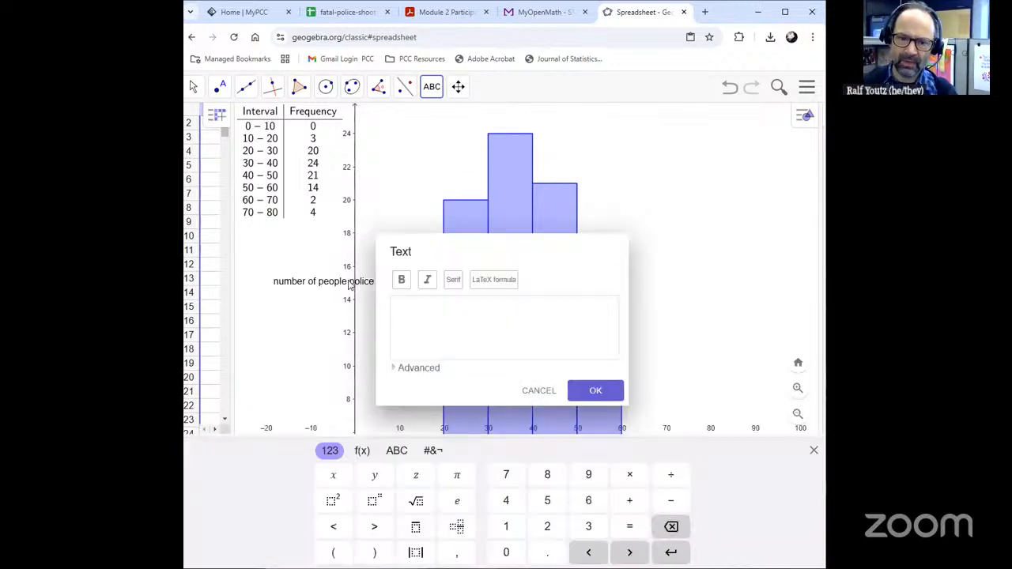
click(544, 392)
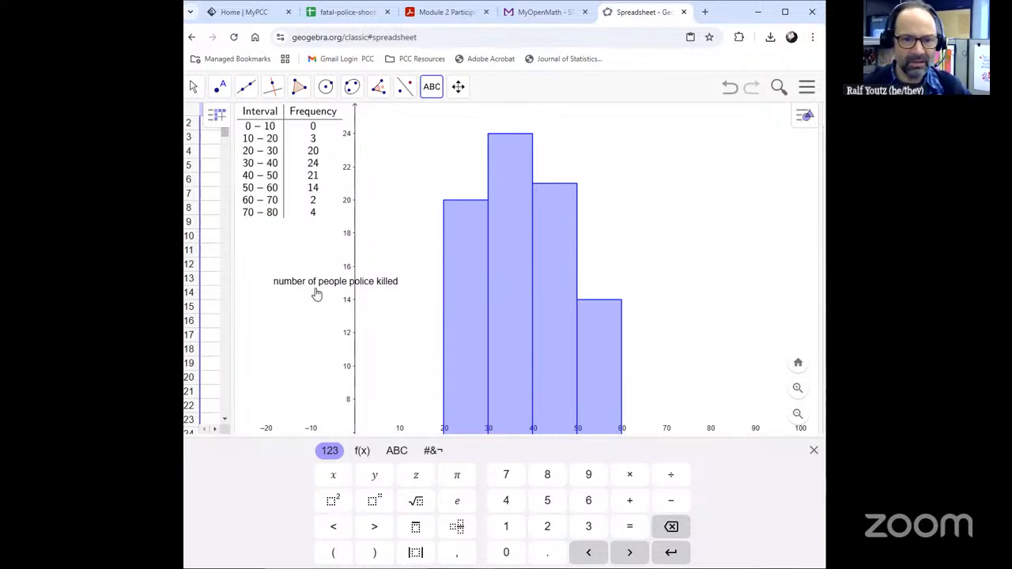
drag(322, 290, 309, 276)
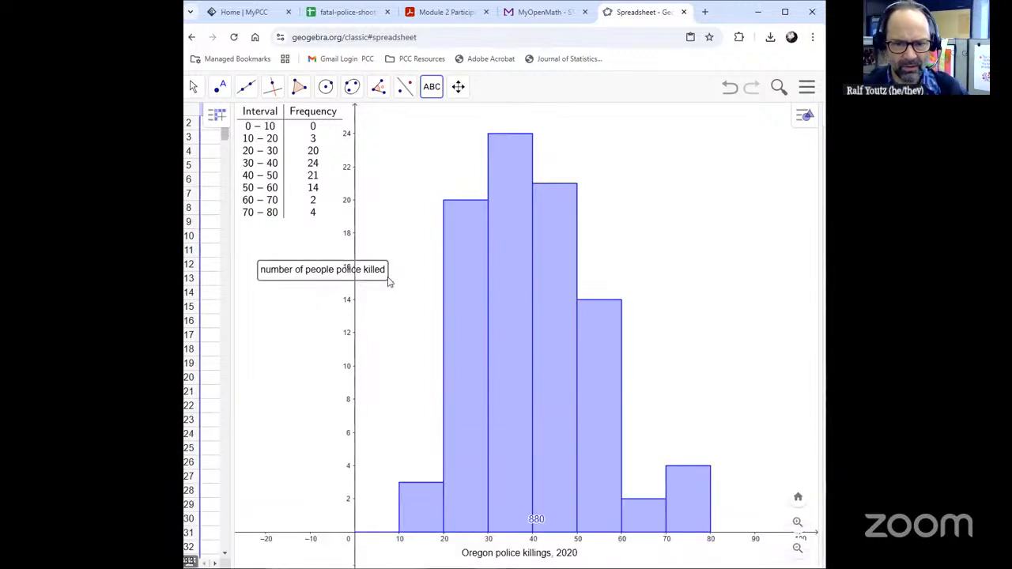
double_click(362, 278)
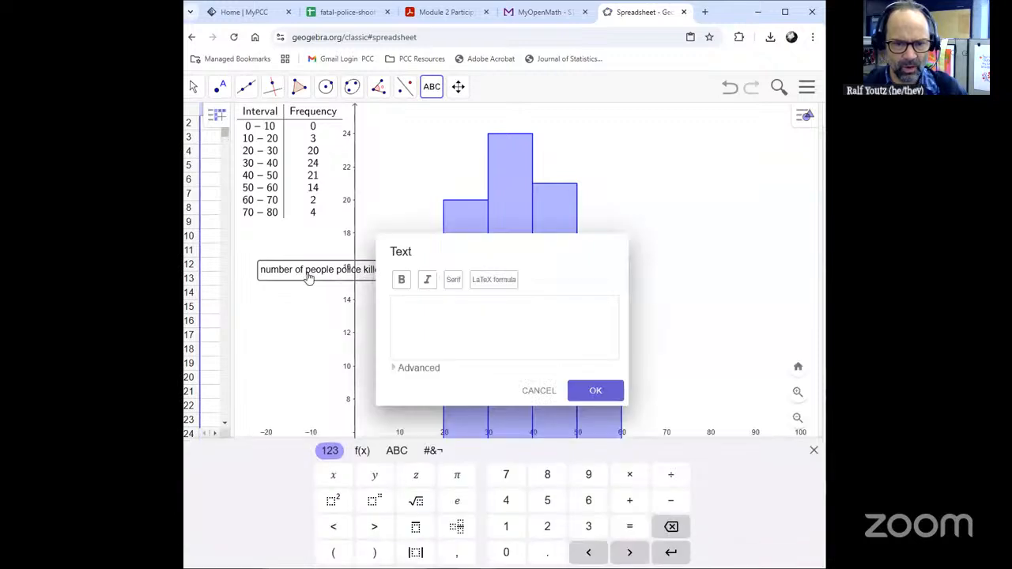
click(536, 389)
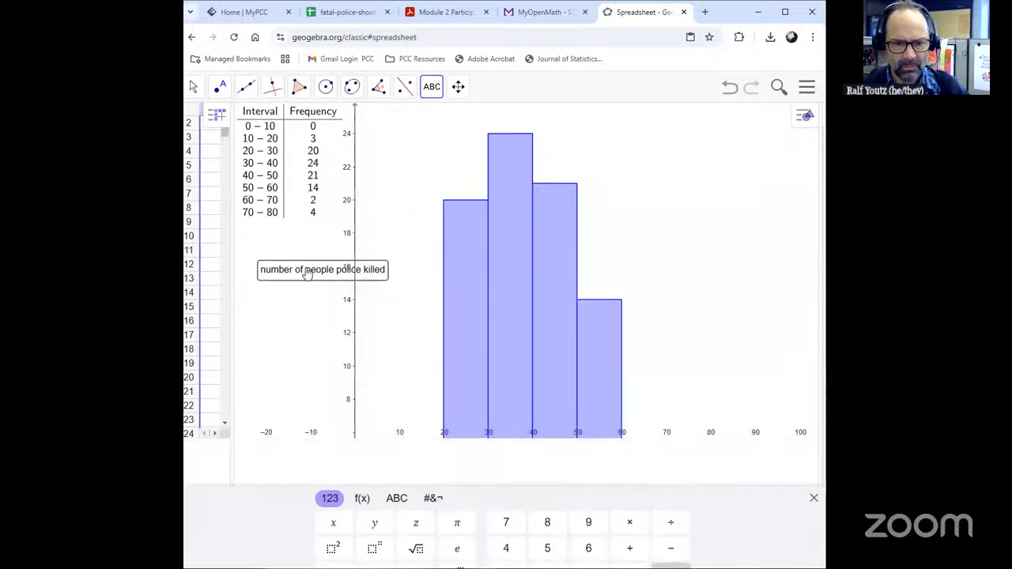
drag(305, 274, 288, 288)
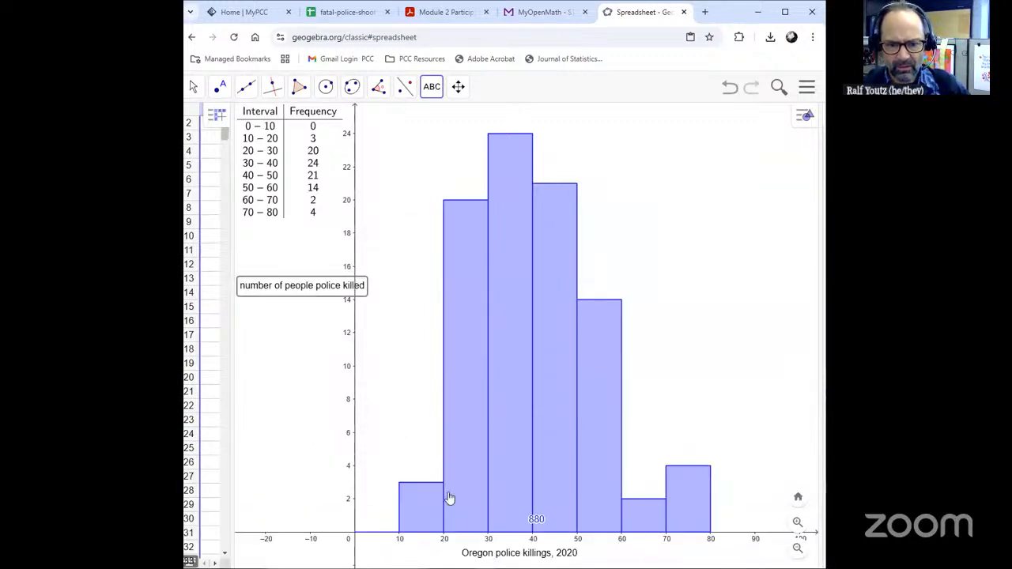
click(416, 202)
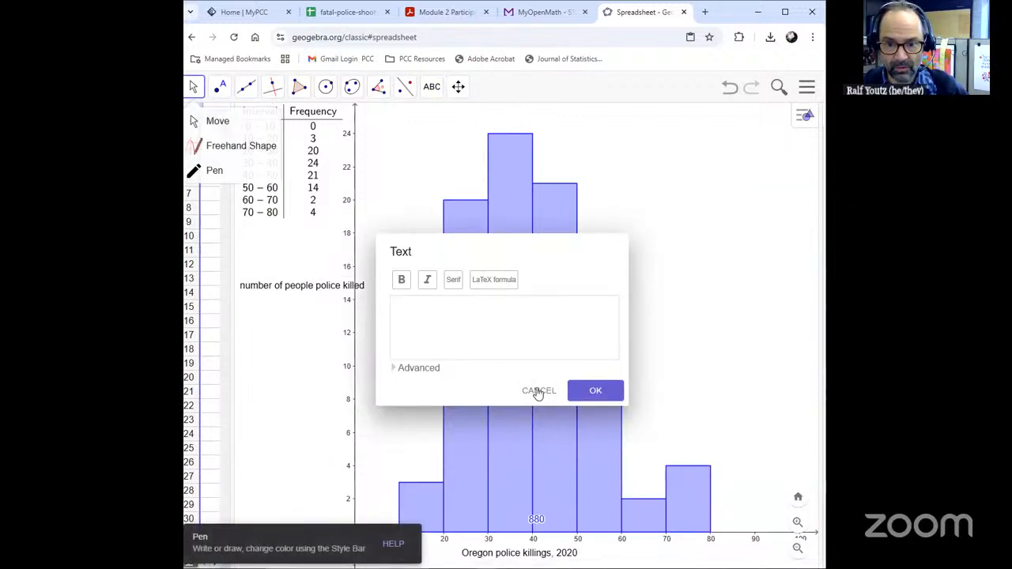
click(538, 390)
click(404, 217)
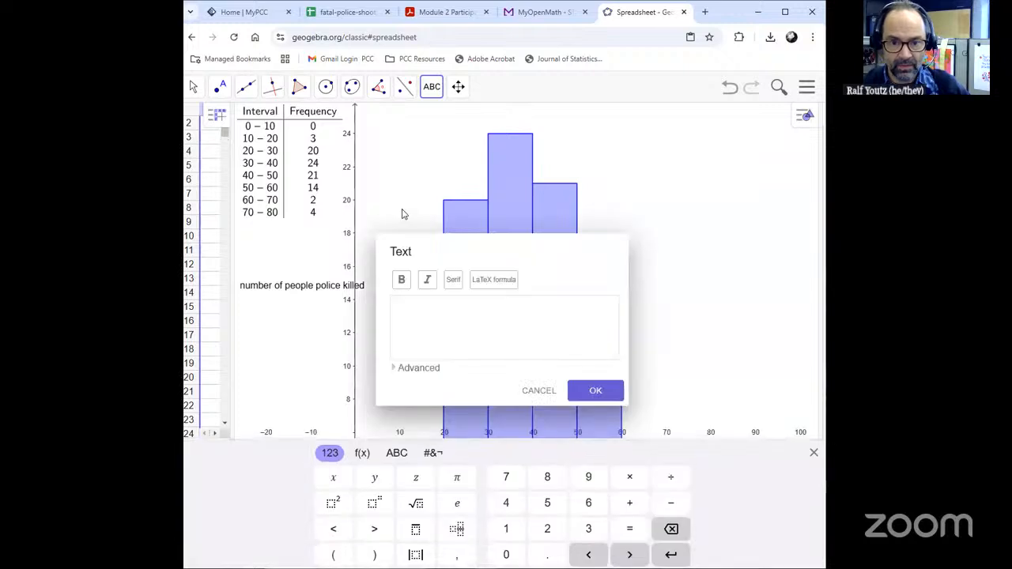
click(547, 387)
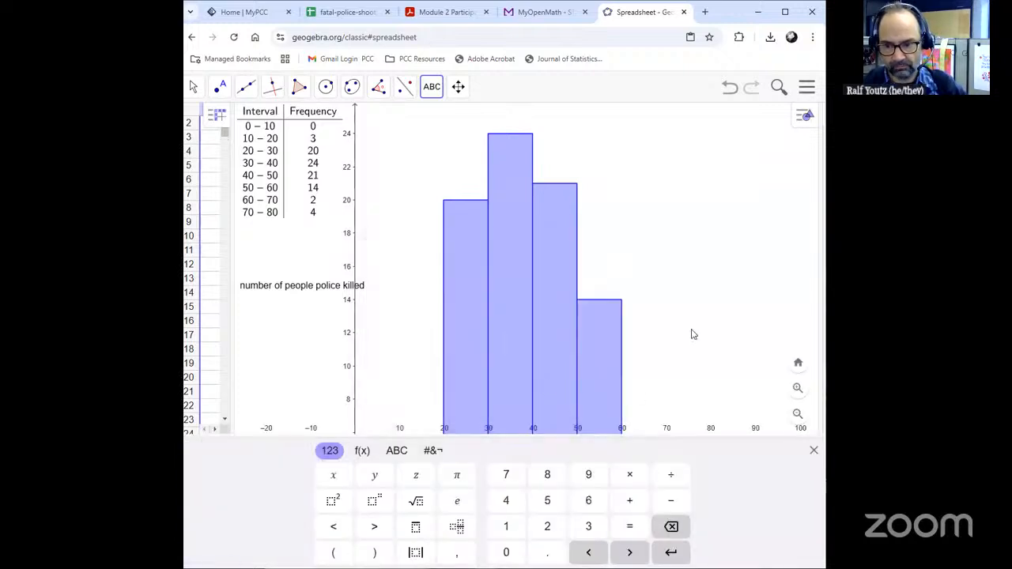
Deselect the axis label text and hide the on-screen math keyboard covering the lower part of the histogram.
click(693, 334)
click(548, 390)
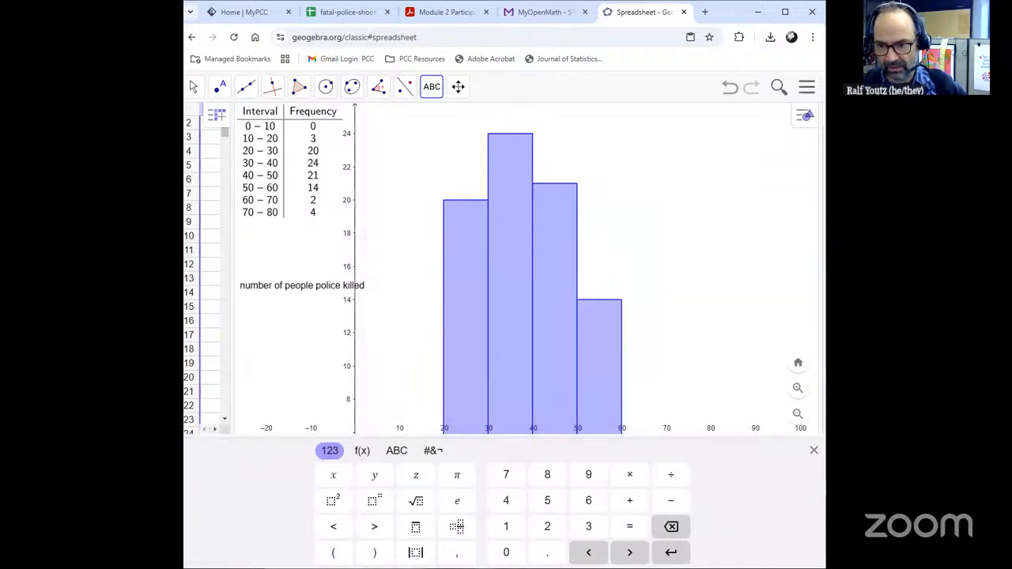
click(813, 449)
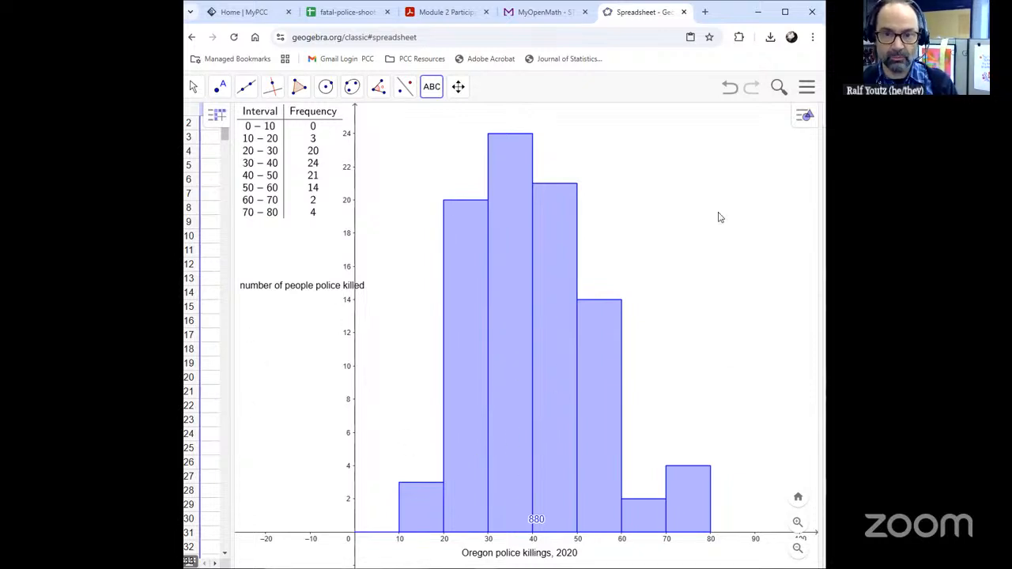
click(434, 90)
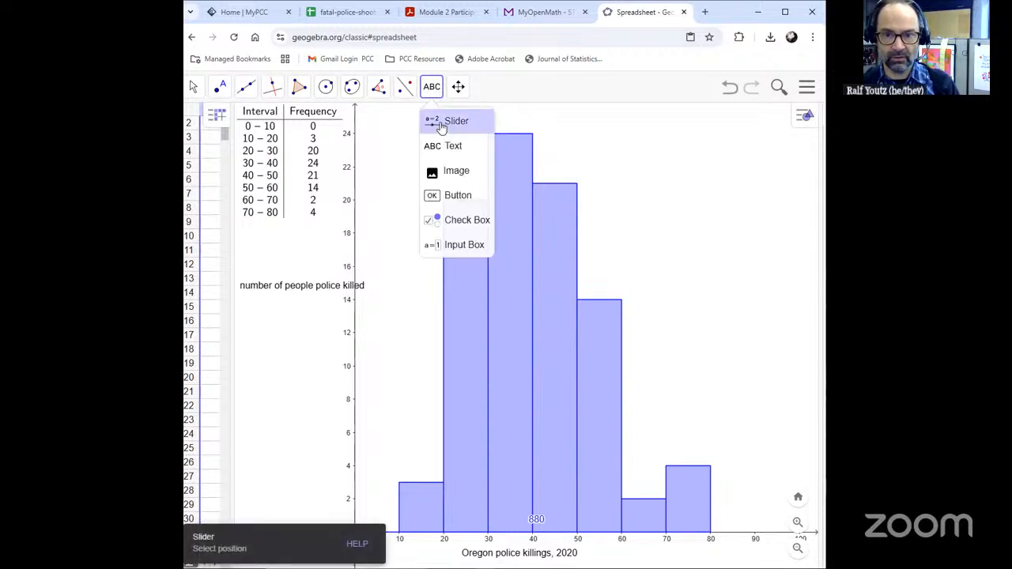
click(441, 125)
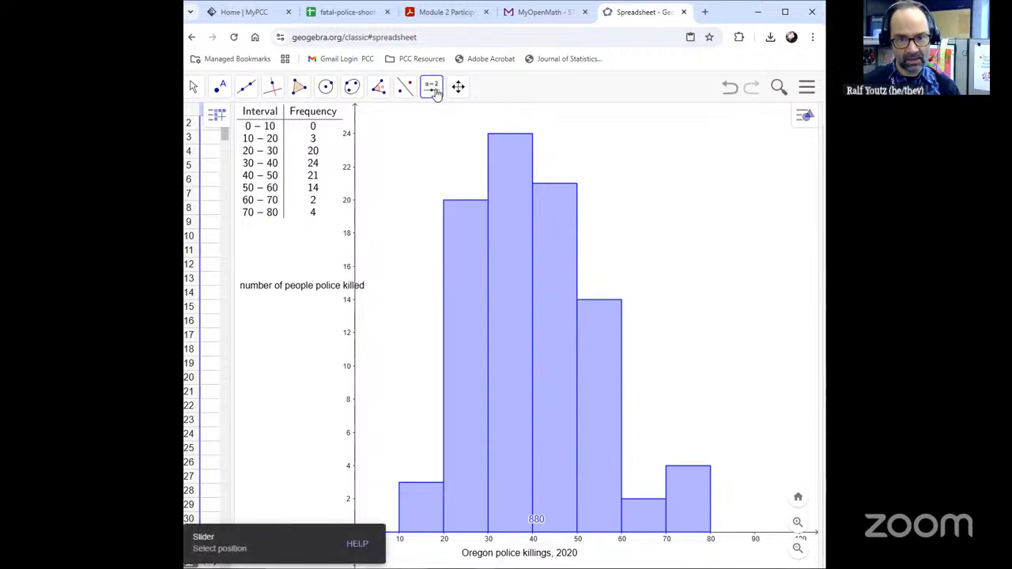
click(435, 91)
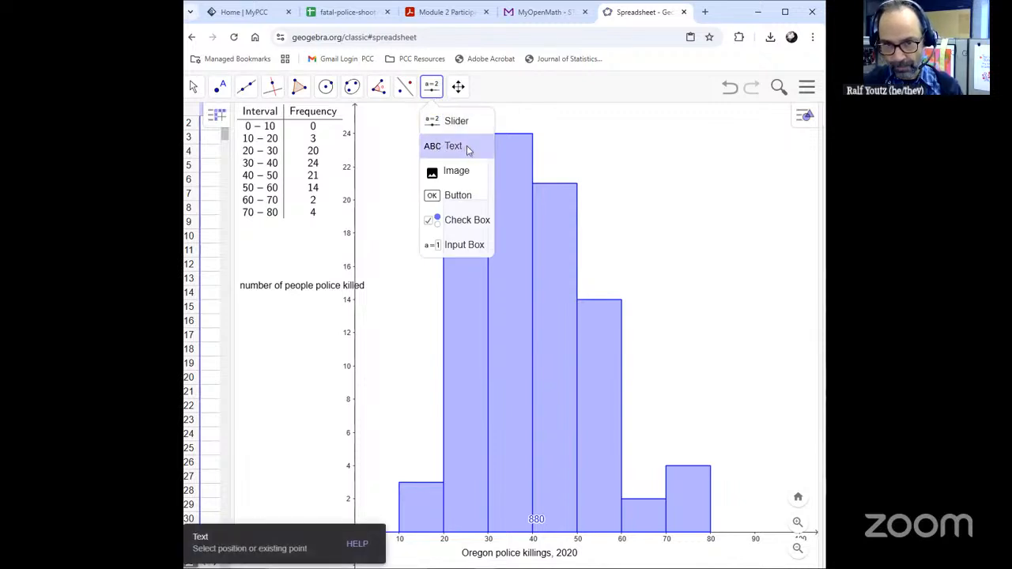
click(465, 148)
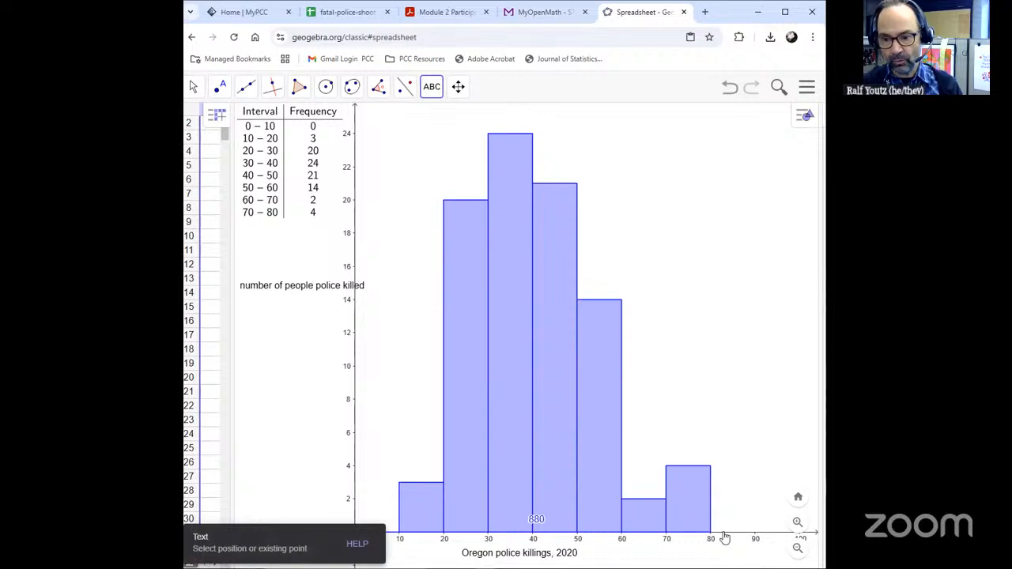
Stretch both axes slightly with Move Graphics View and shift the plot so the vertical-axis label and all bars up to 80 fit.
click(459, 88)
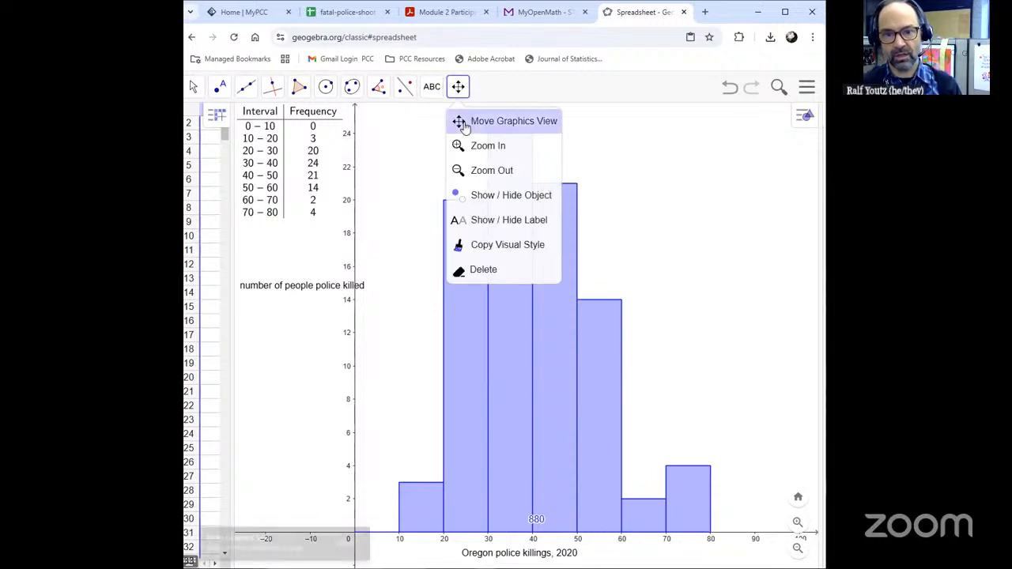
click(498, 122)
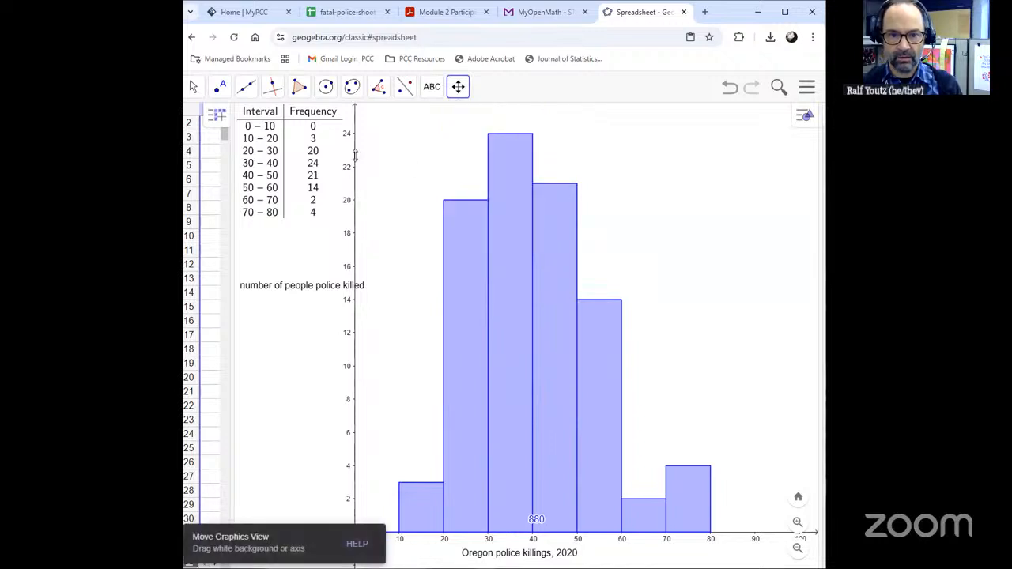
mouse_move(351, 162)
mouse_down()
mouse_move(332, 283)
mouse_move(348, 223)
mouse_move(344, 153)
mouse_up()
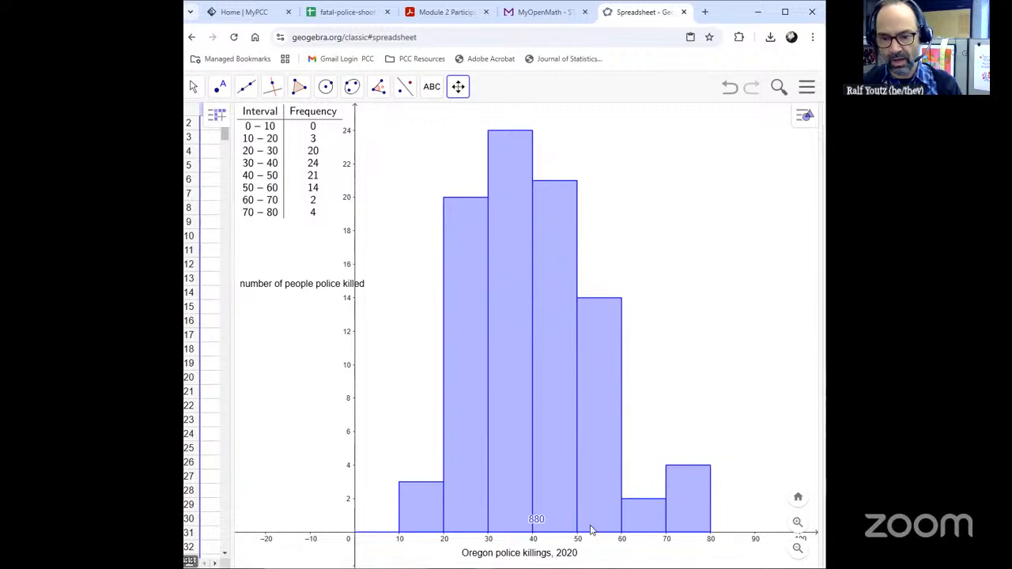
mouse_move(588, 531)
mouse_down()
mouse_move(519, 537)
mouse_move(618, 539)
mouse_move(607, 532)
mouse_up()
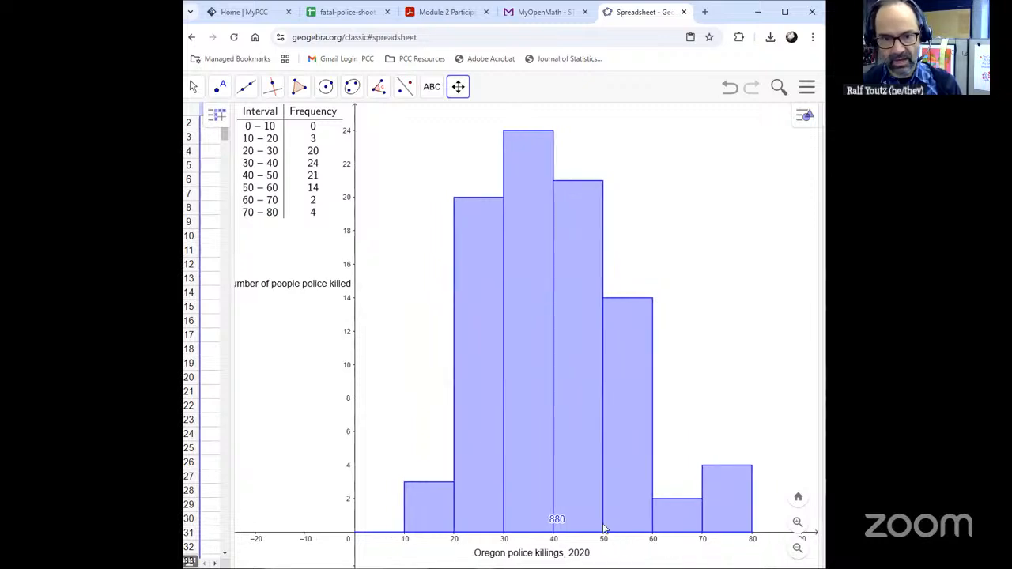
drag(407, 387, 425, 371)
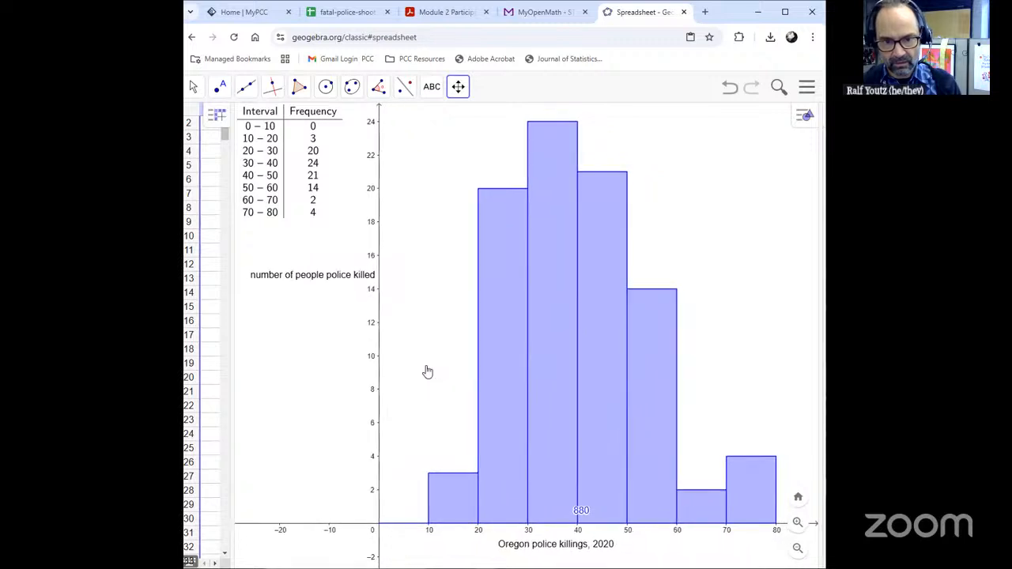